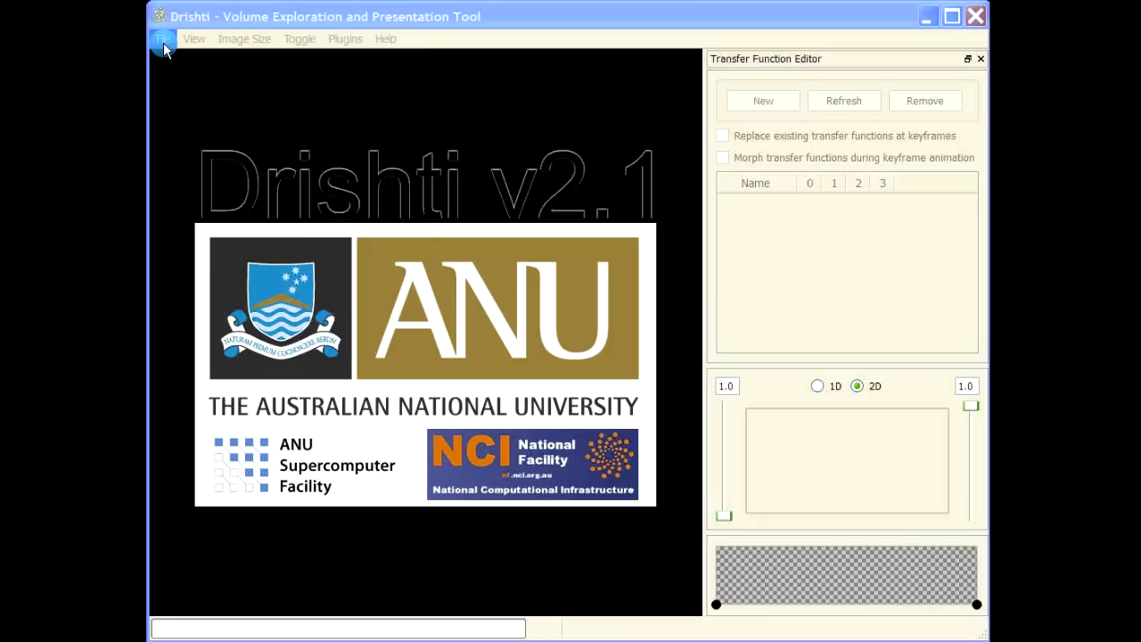
Load the recent volume eyeball.pvl.nc and render it in high resolution
click(163, 40)
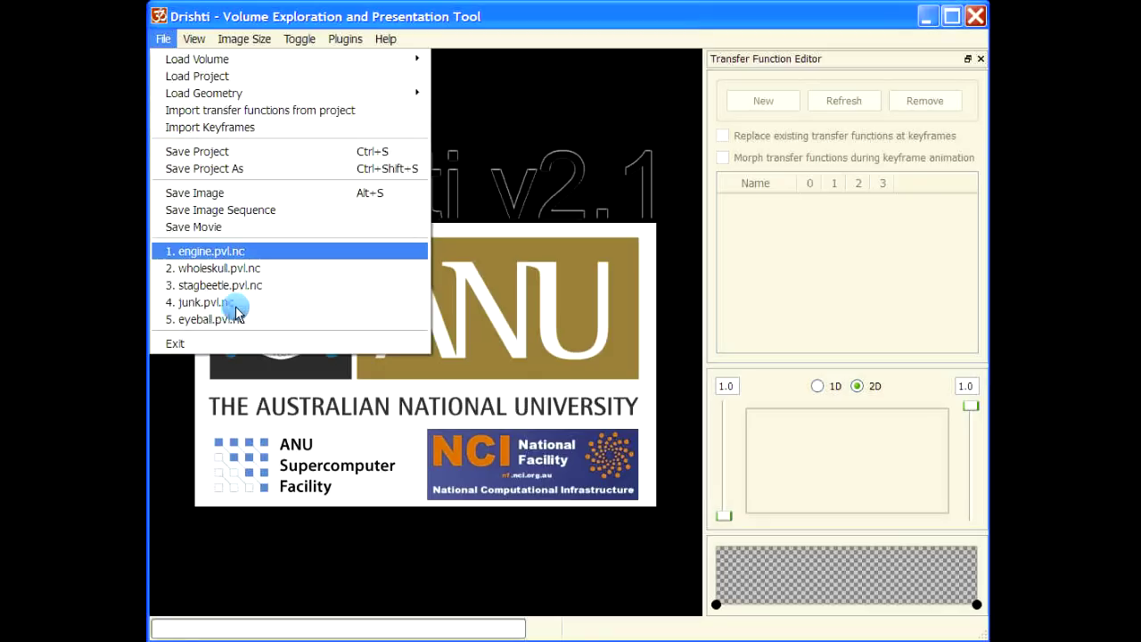
click(220, 318)
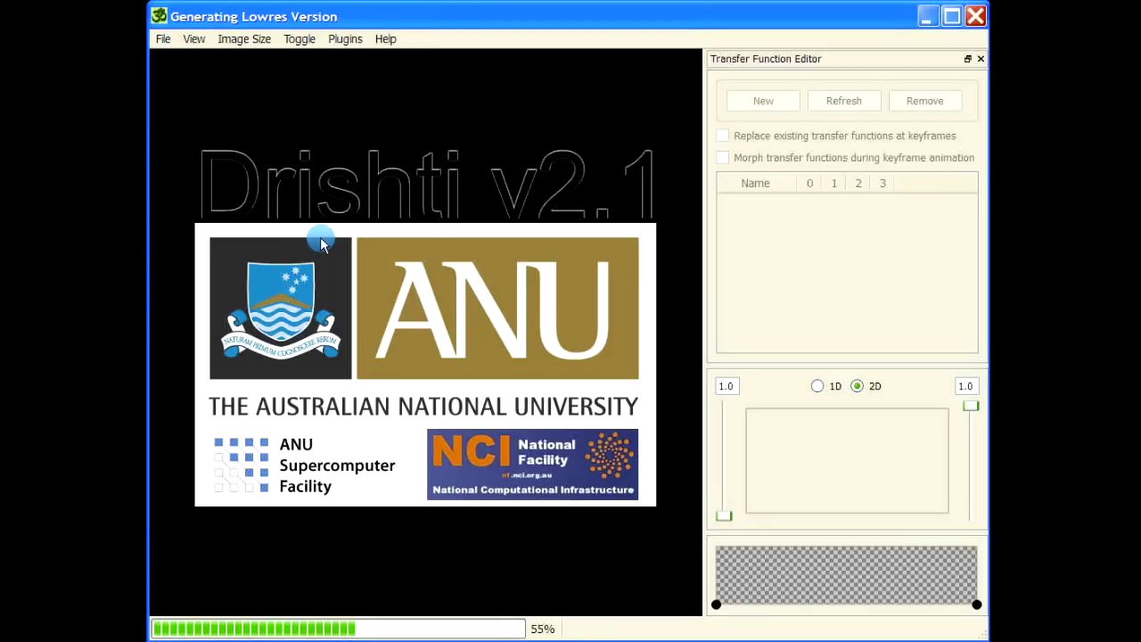
drag(523, 120, 622, 134)
drag(580, 499, 492, 279)
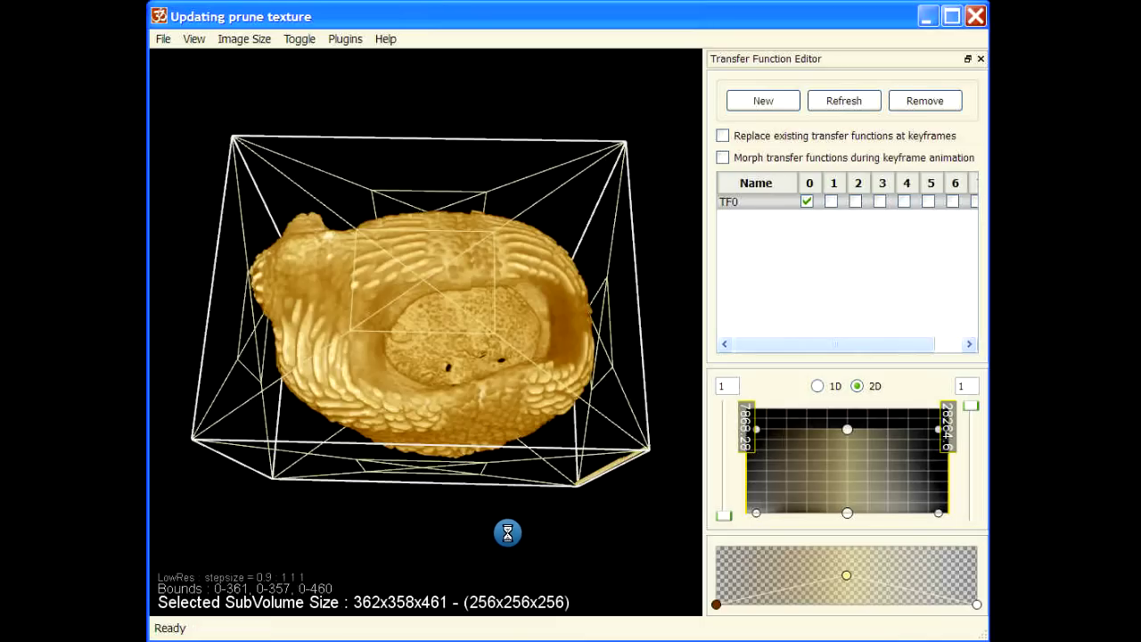
drag(466, 305, 422, 364)
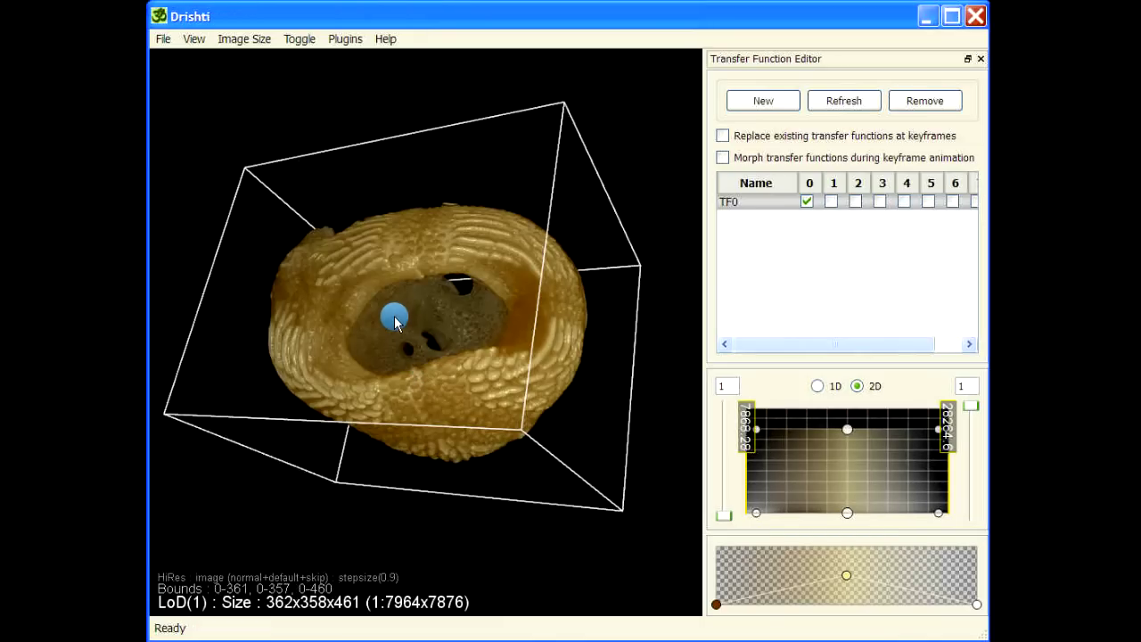
drag(416, 313, 710, 299)
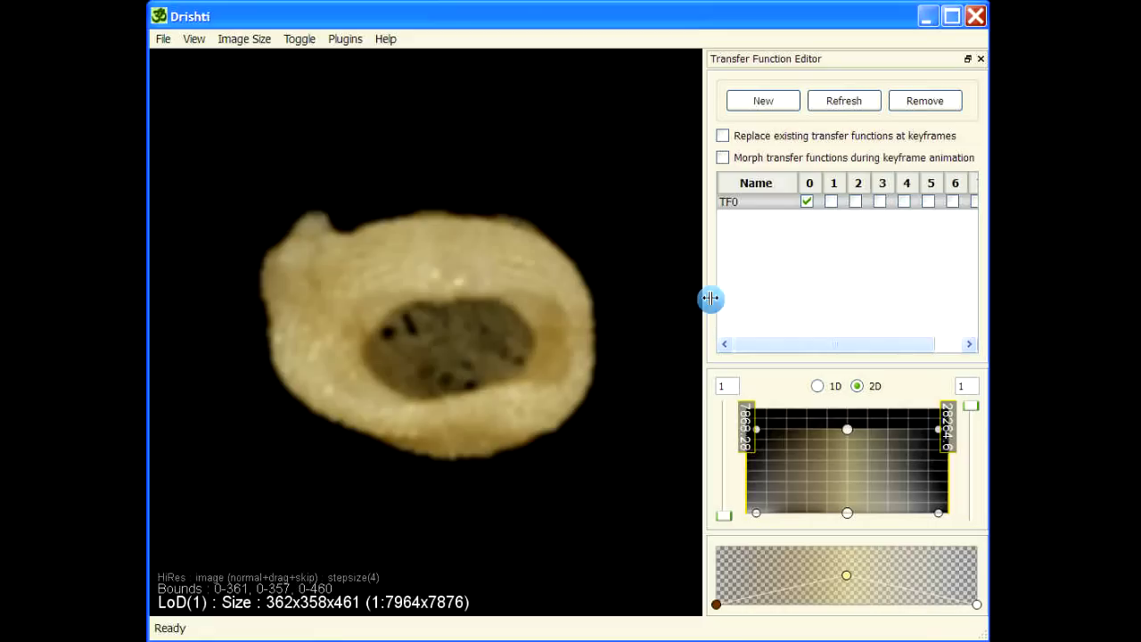
Reshape TF0's region on the 2D histogram so it spans the full gradient height and reaches the high-intensity edge
click(767, 563)
drag(759, 519, 788, 514)
click(848, 430)
drag(850, 446, 847, 409)
drag(756, 430, 786, 408)
click(936, 508)
drag(936, 508, 968, 517)
mouse_move(937, 408)
mouse_down()
mouse_move(938, 432)
mouse_move(909, 449)
mouse_move(872, 447)
mouse_move(955, 410)
mouse_move(889, 445)
mouse_move(848, 446)
mouse_move(856, 458)
mouse_up()
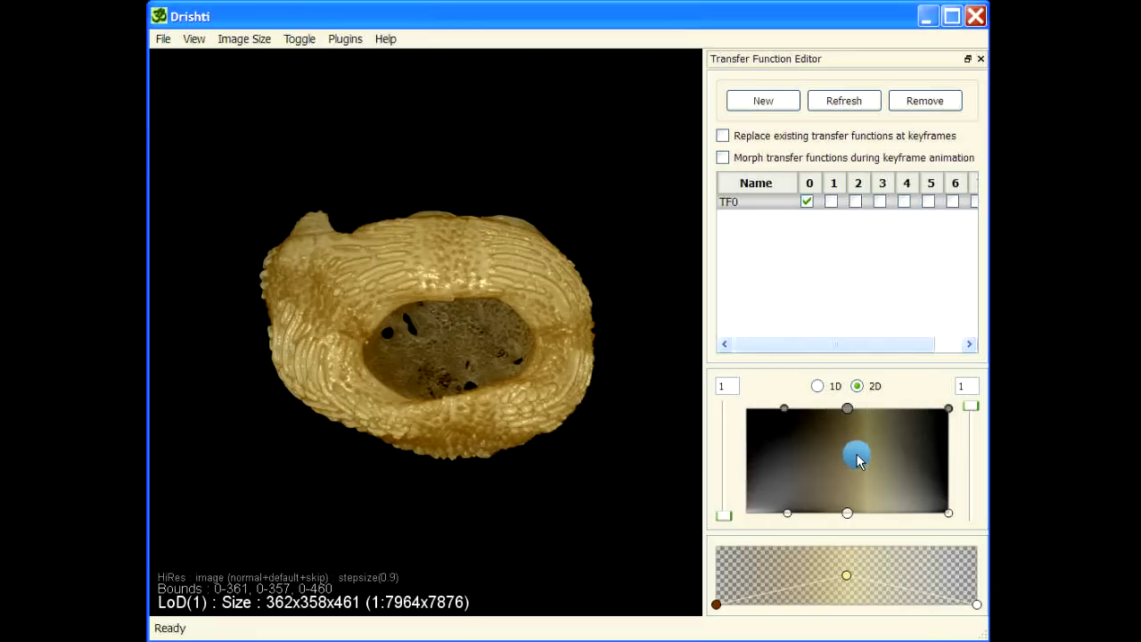
Raise the opacity at the high end of TF0's gradient and move its cream middle stop toward the low end
drag(976, 606, 978, 580)
drag(452, 274, 549, 329)
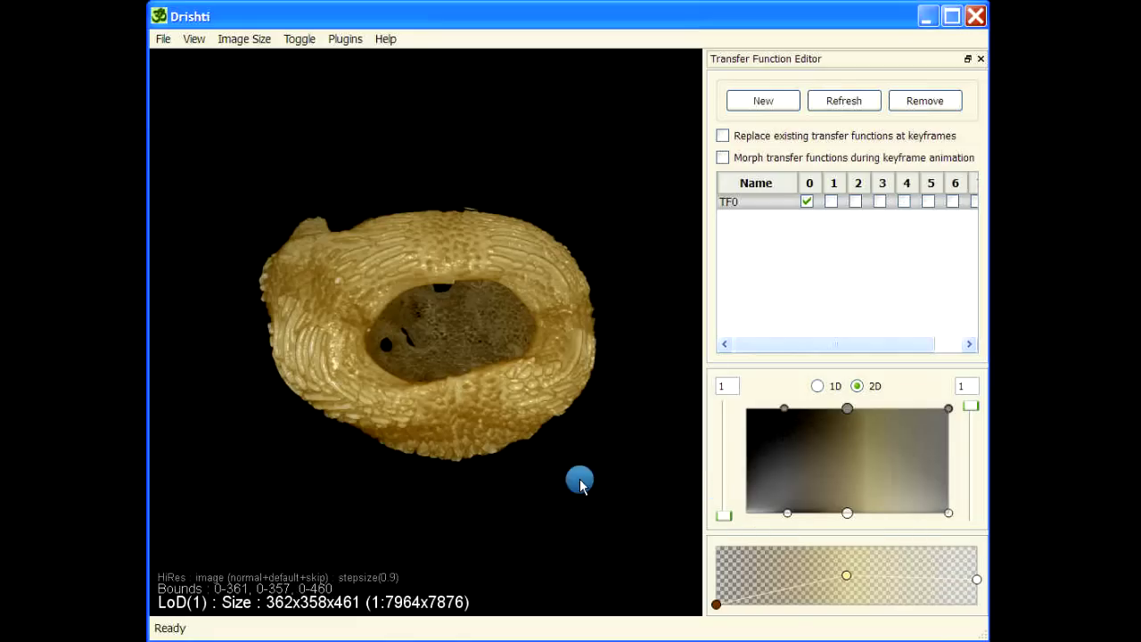
drag(849, 580, 772, 573)
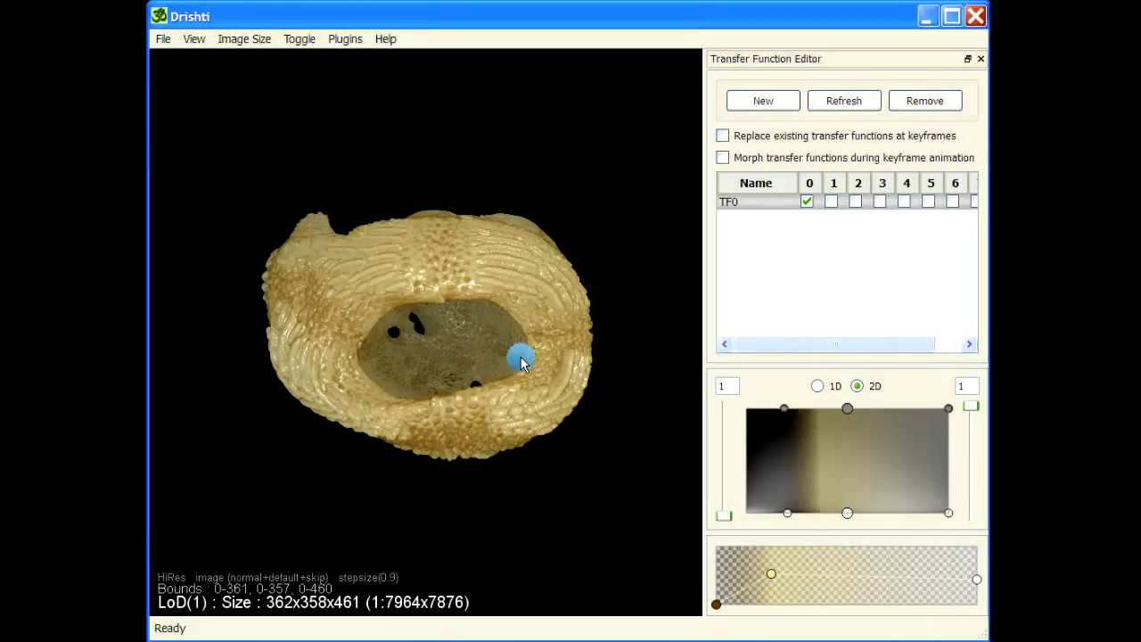
Turn off empty-space-skip updates by running the command "mop update off"
drag(428, 273, 499, 238)
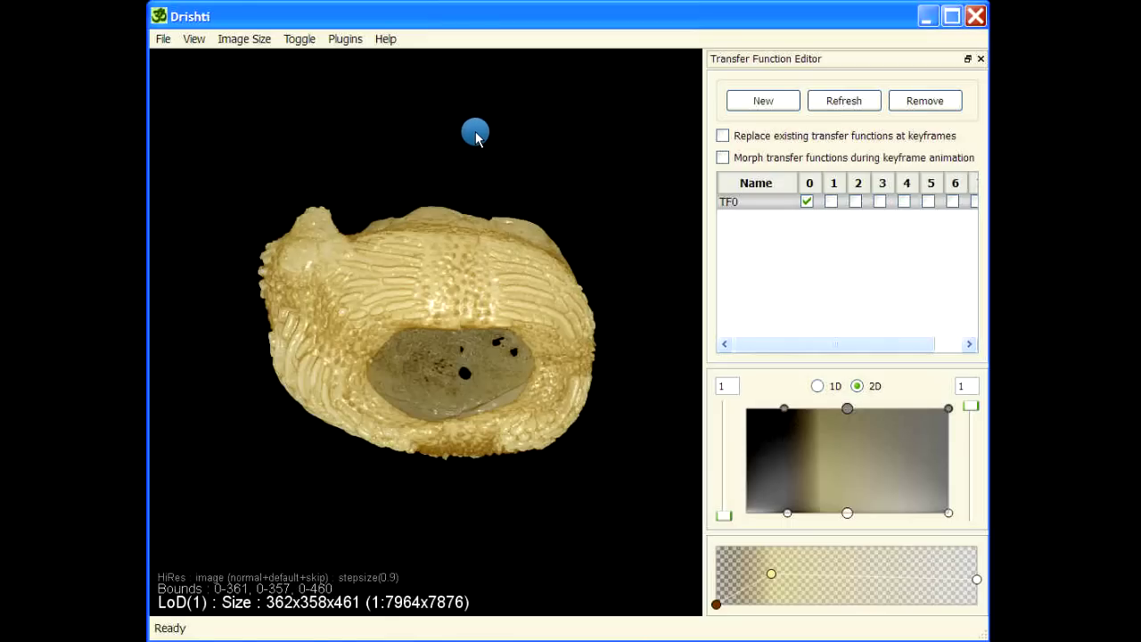
drag(458, 107, 520, 130)
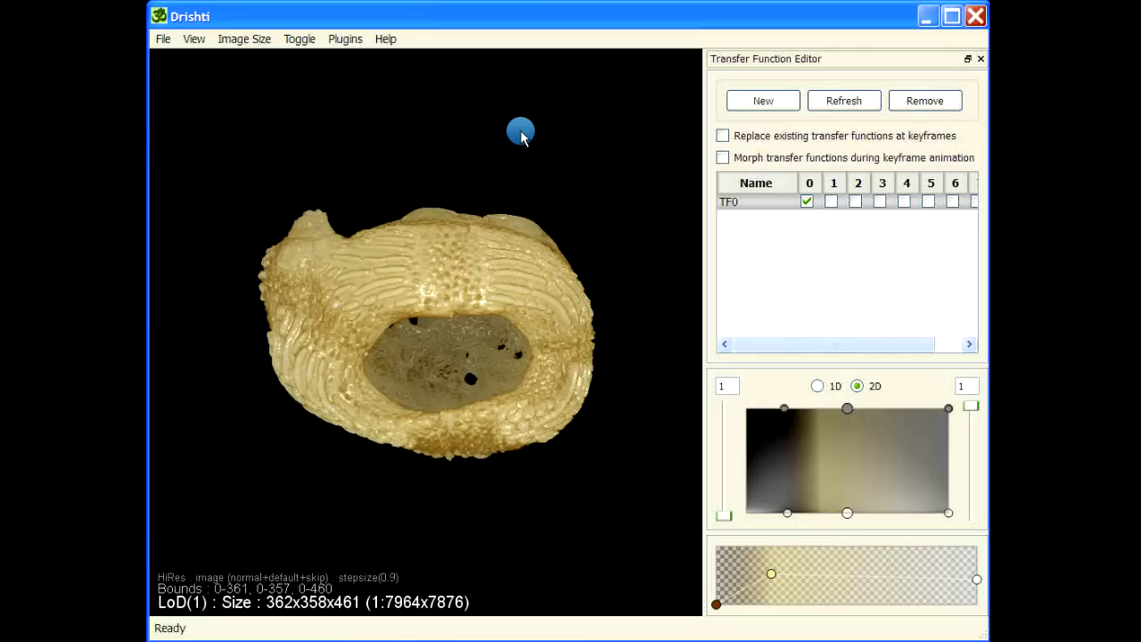
key(space)
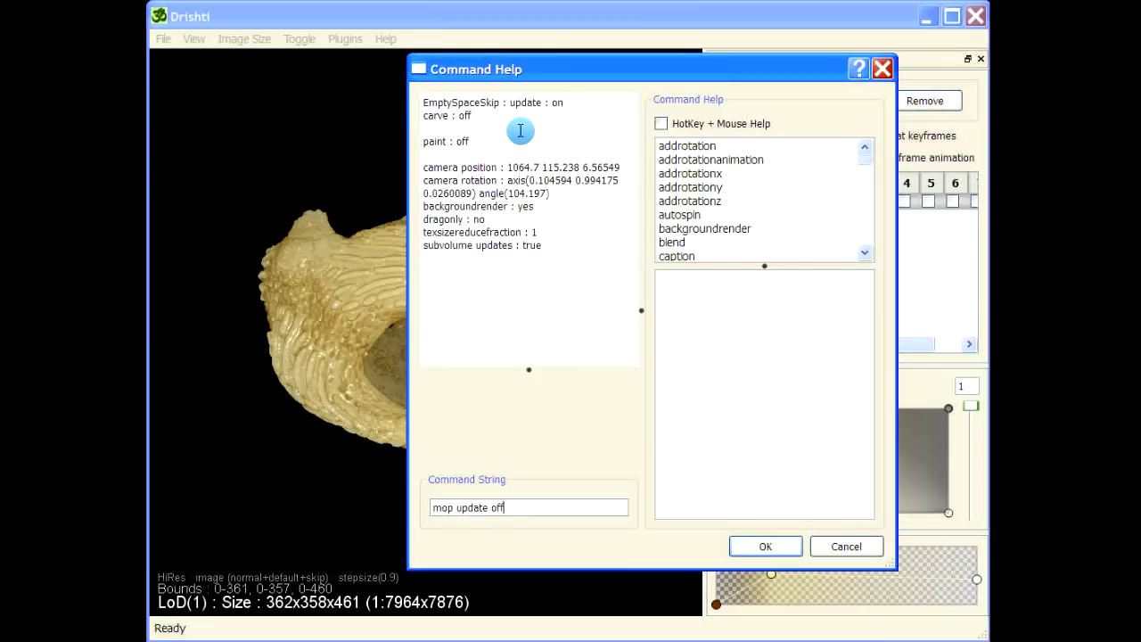
click(765, 546)
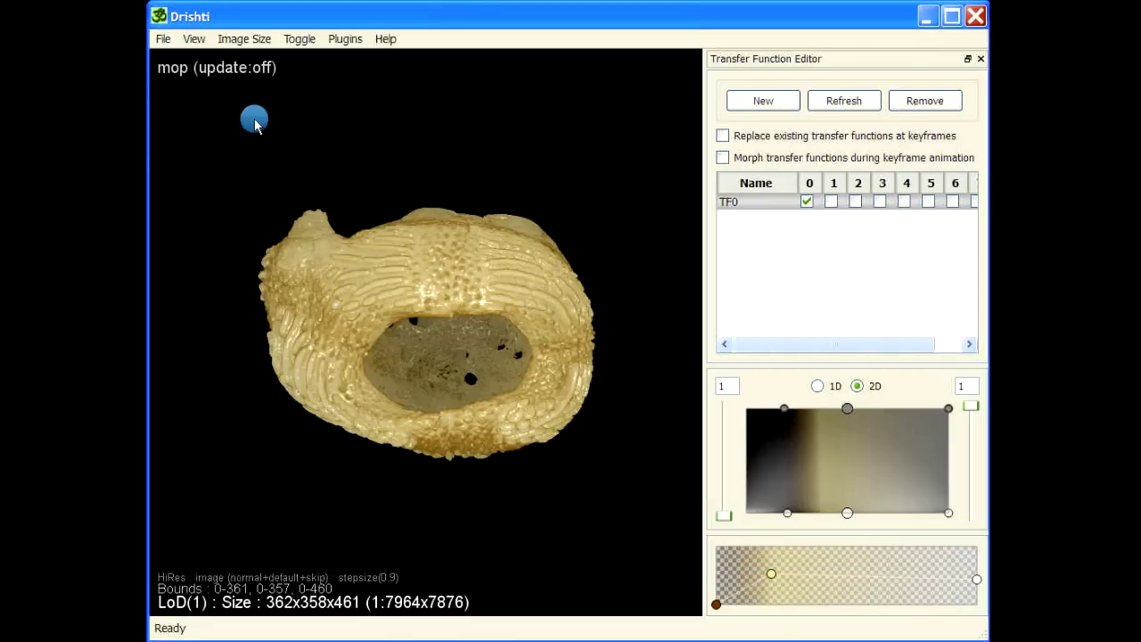
Add a second transfer function and shape it as a narrow full-height band at the low-intensity end of the histogram
drag(477, 204, 448, 160)
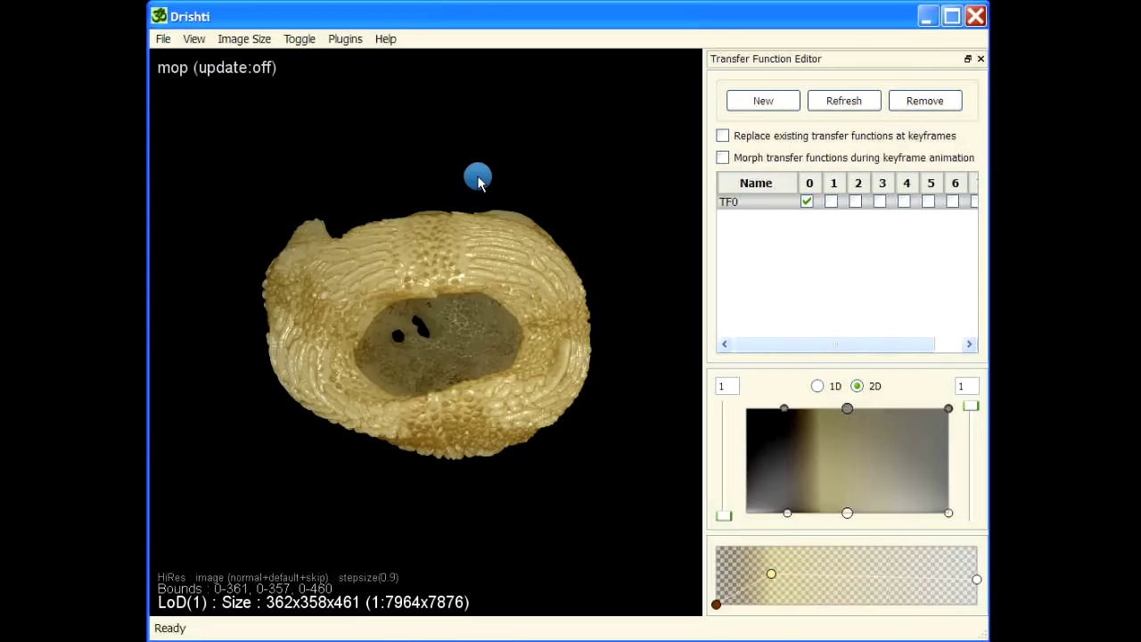
click(765, 101)
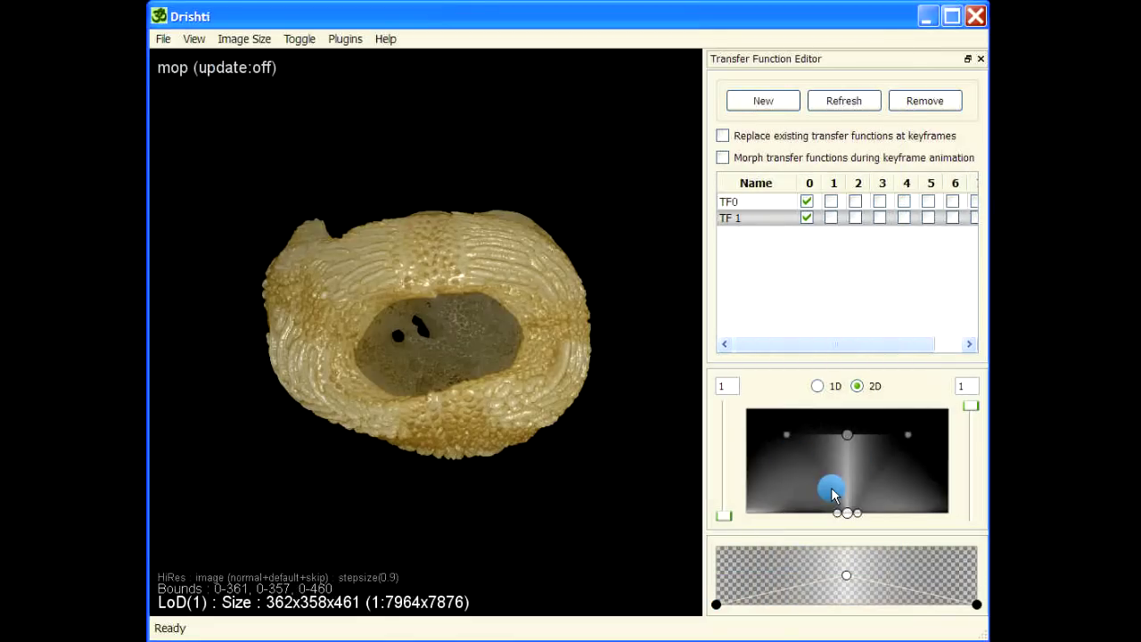
drag(847, 437, 875, 411)
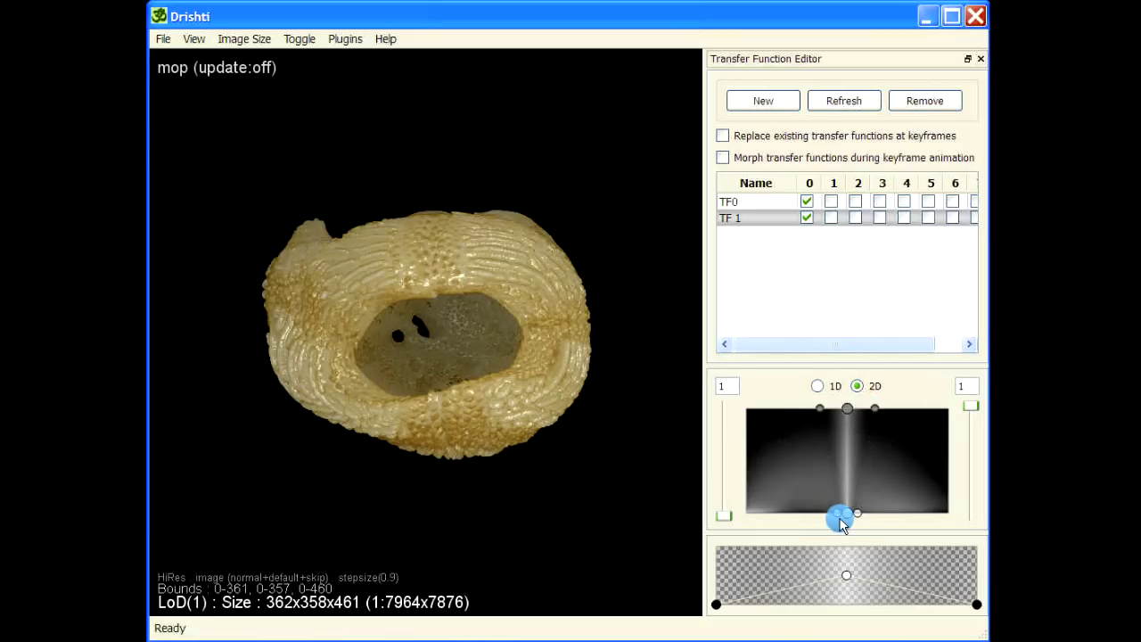
drag(829, 520, 770, 522)
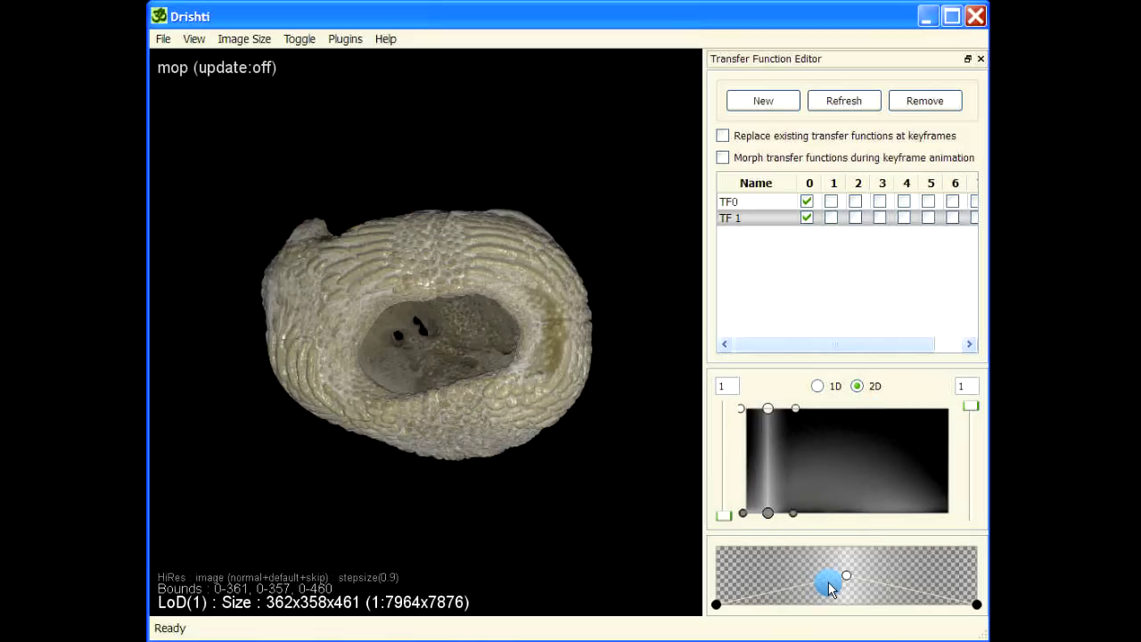
Apply the green color gradient to TF 1 and raise the opacity of its lowest stop
double_click(814, 514)
click(655, 321)
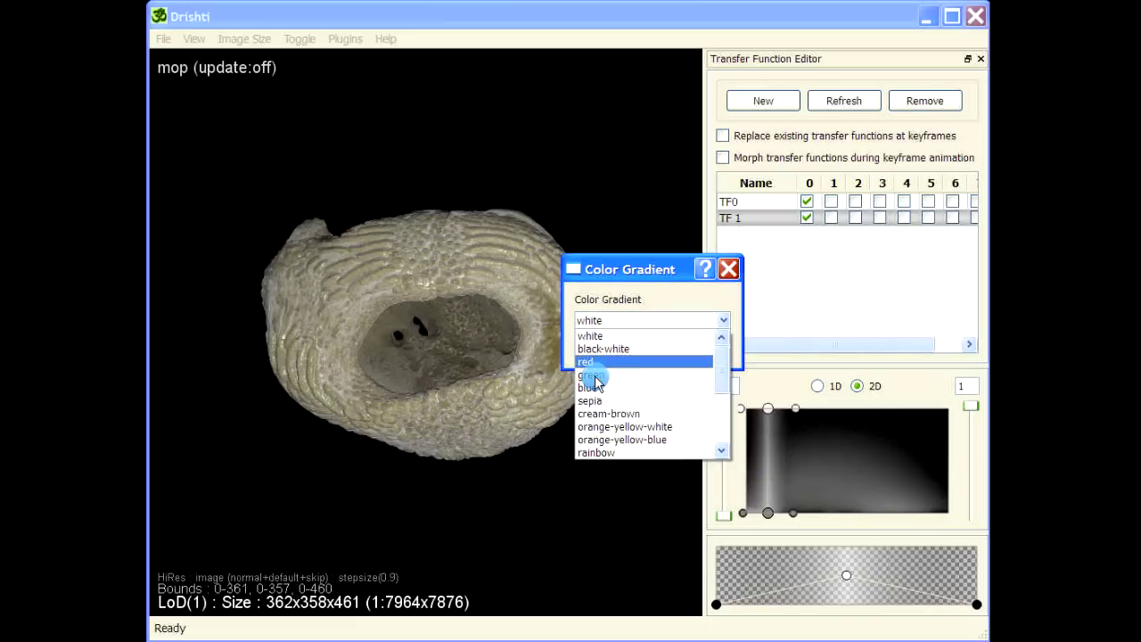
click(600, 375)
key(Return)
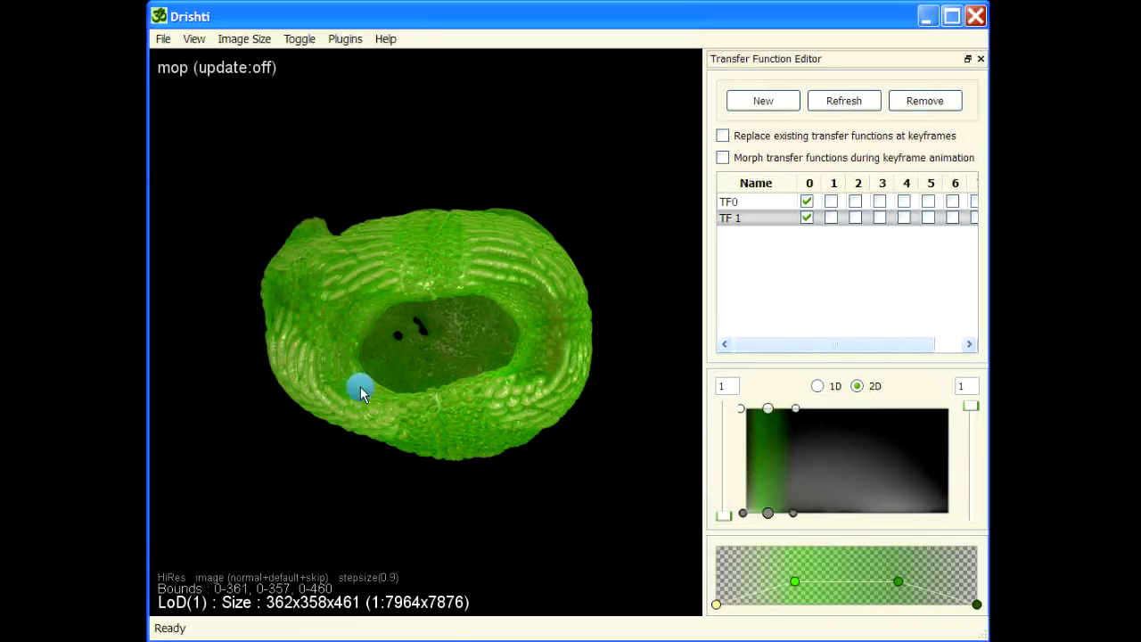
click(406, 339)
drag(719, 607, 716, 582)
Examine the green rendering and its interior with a temporary clip plane through the middle of the volume, and remove the plane
drag(321, 268, 570, 225)
scroll(563, 233, up, 3)
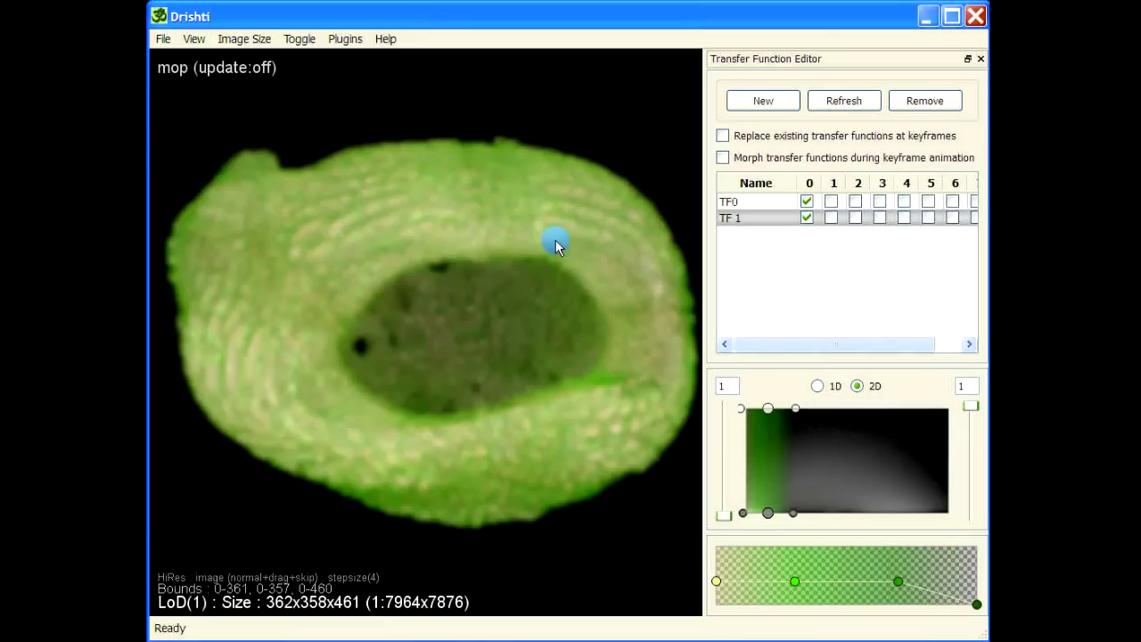
drag(493, 393, 448, 369)
middle_drag(497, 364, 522, 191)
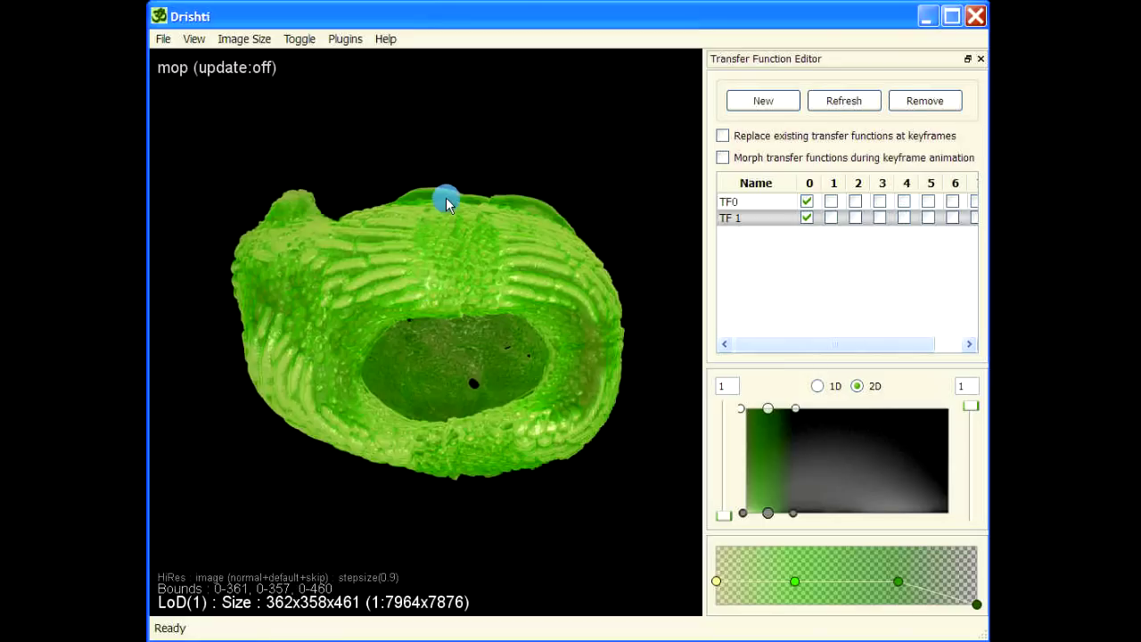
drag(446, 199, 397, 306)
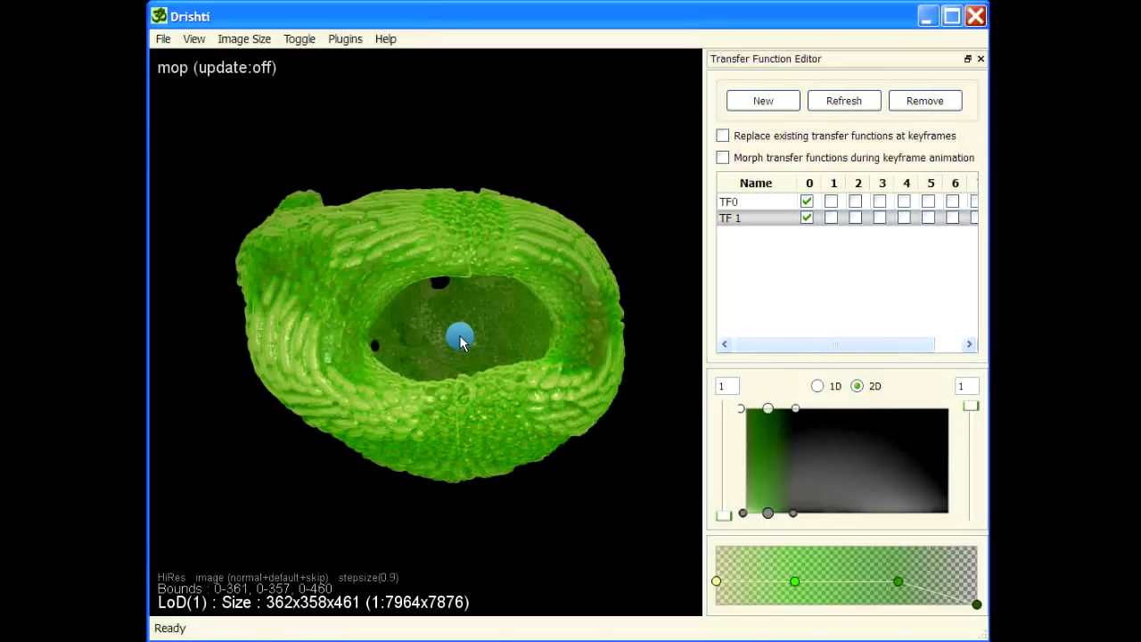
drag(384, 191, 464, 276)
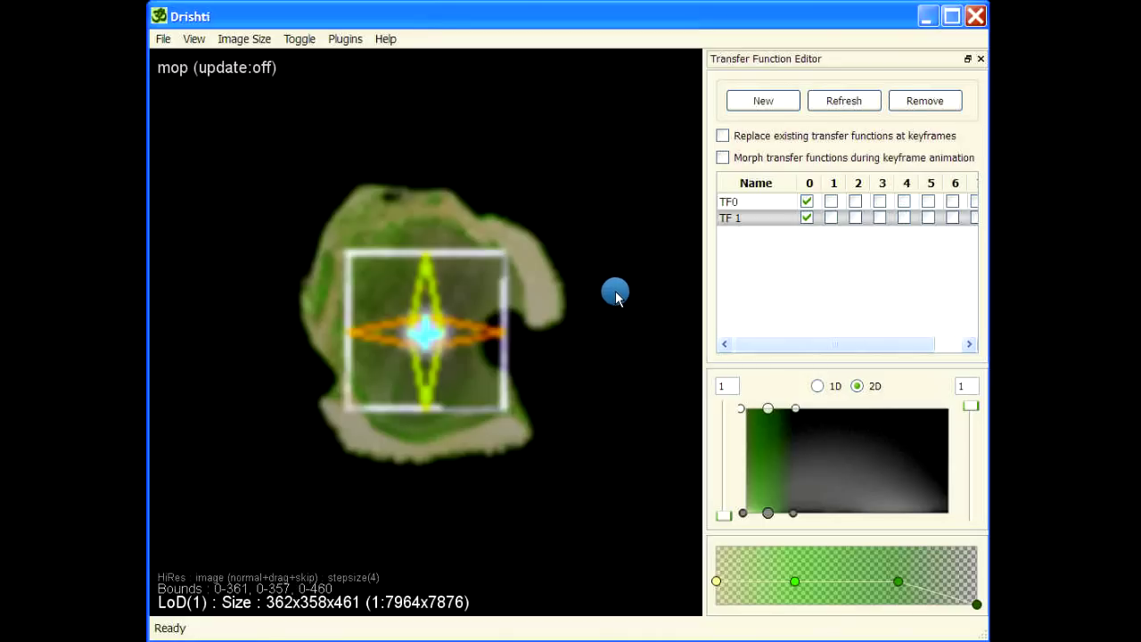
drag(463, 402, 607, 401)
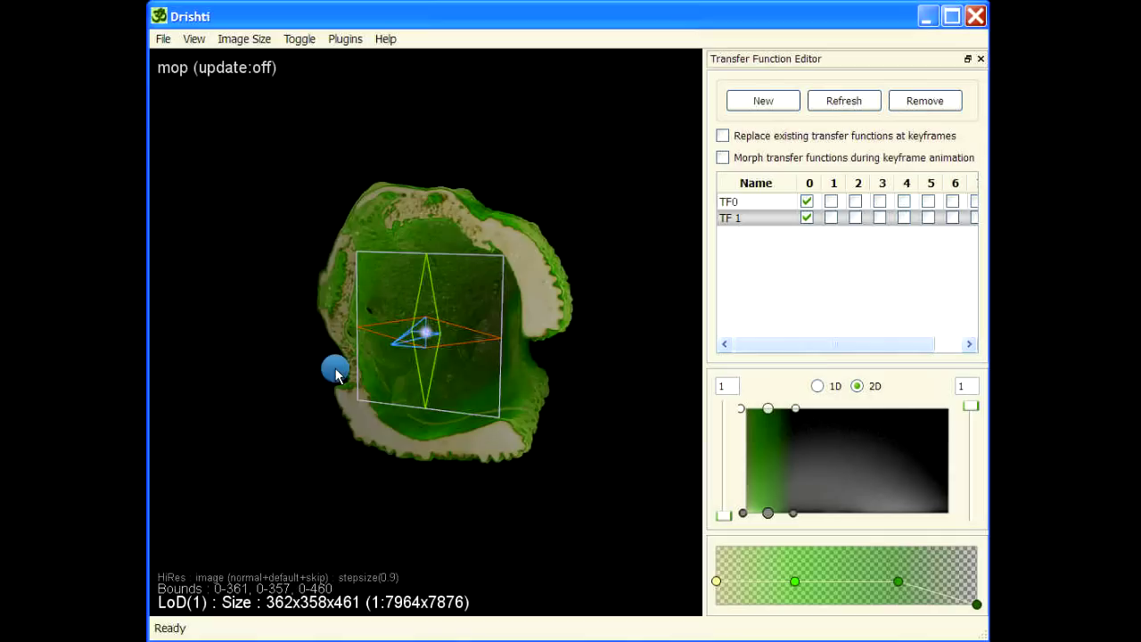
drag(336, 375, 493, 349)
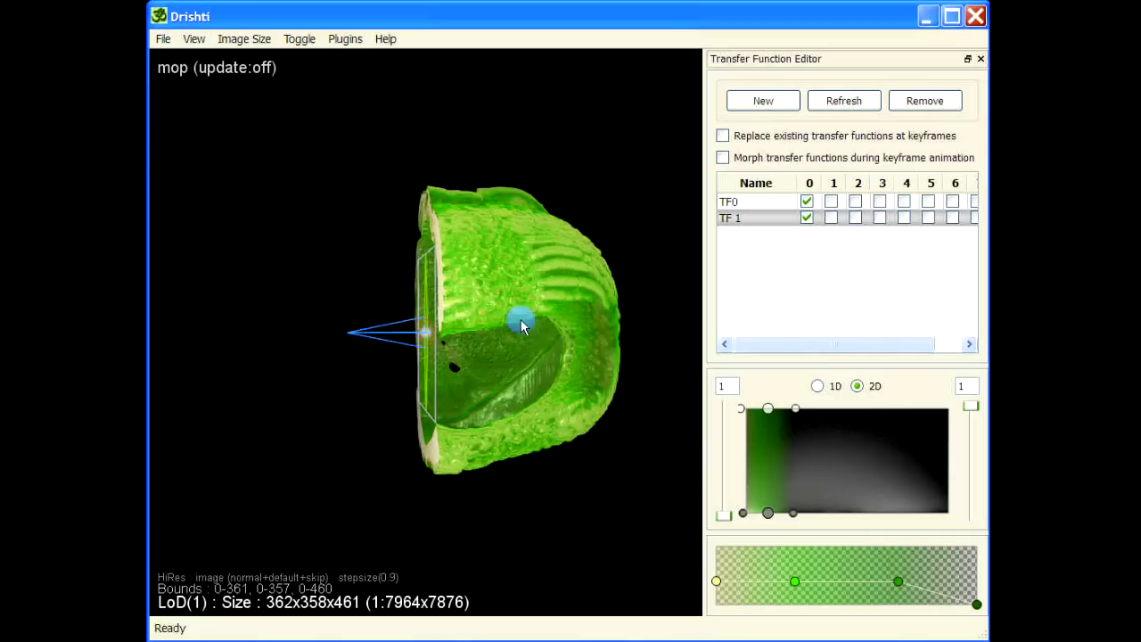
mouse_move(400, 337)
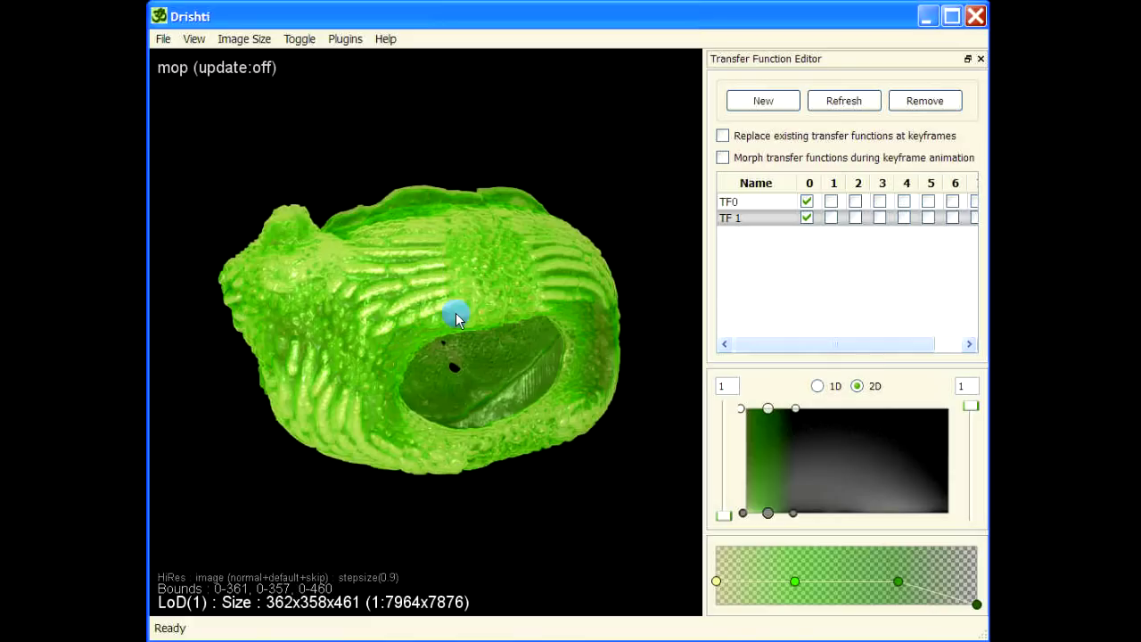
Disable TF 1 in set 0 so only TF0 renders the volume
drag(345, 196, 458, 248)
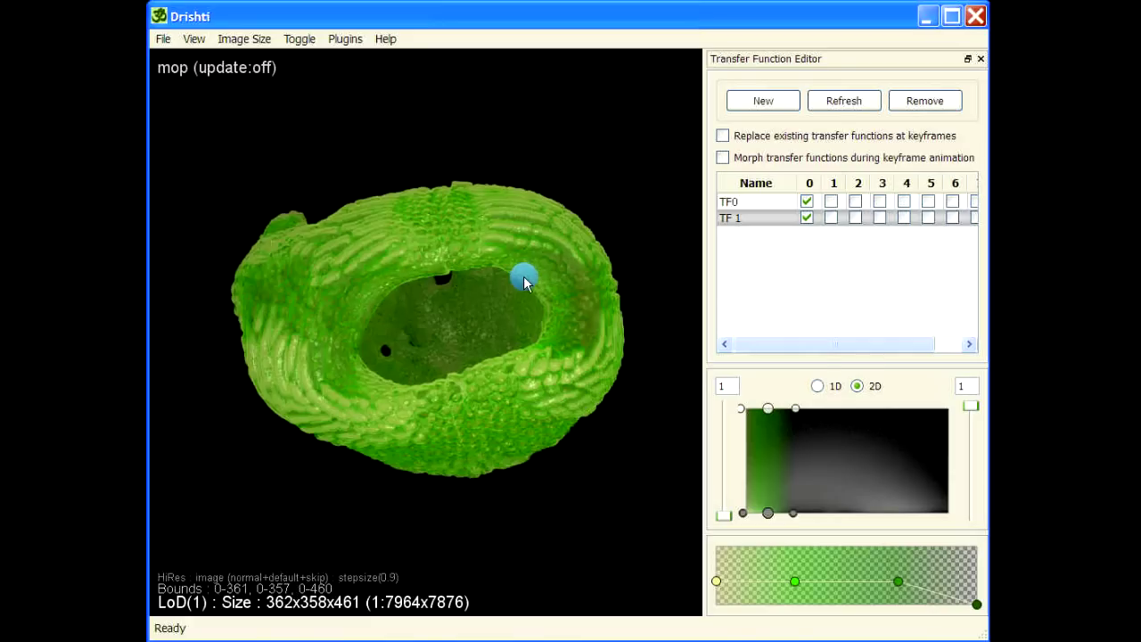
drag(572, 399, 596, 389)
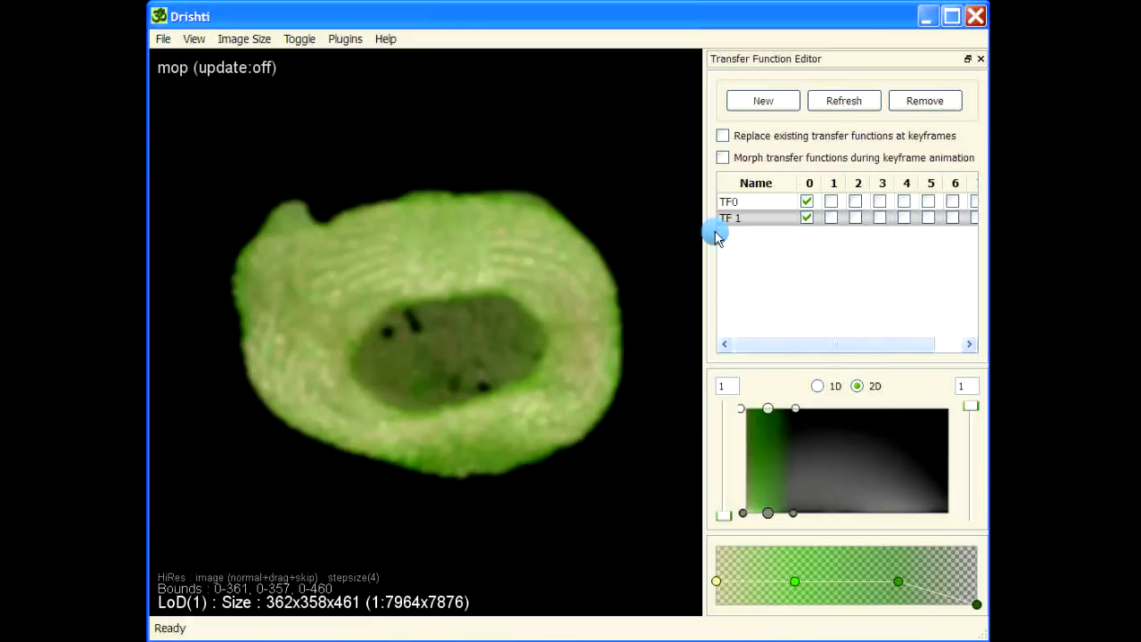
drag(362, 262, 321, 274)
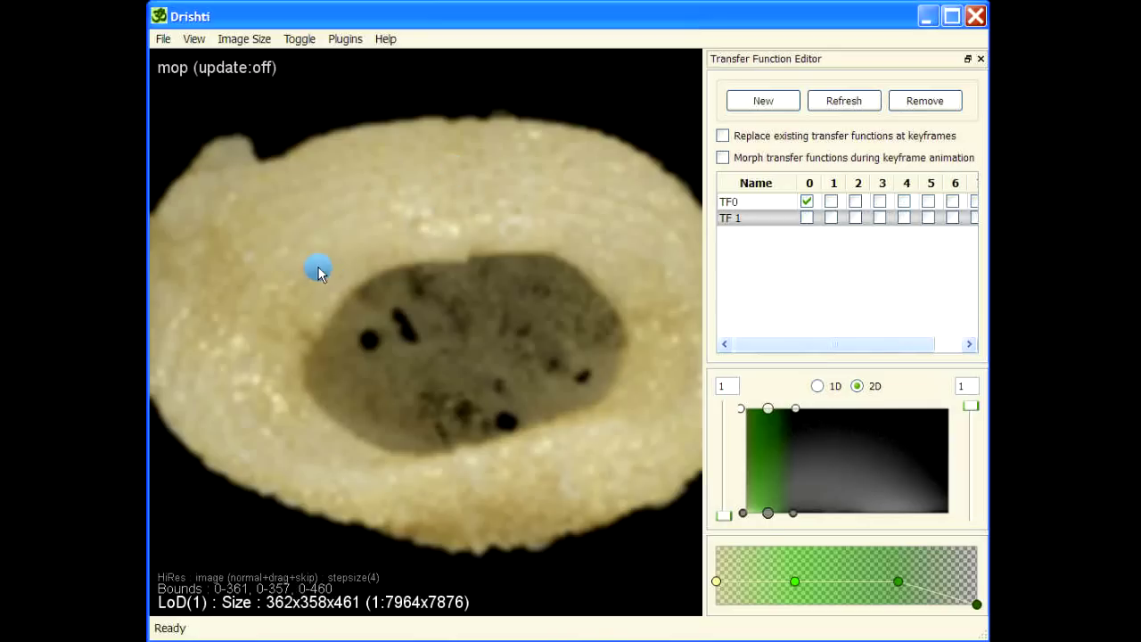
drag(320, 194, 351, 282)
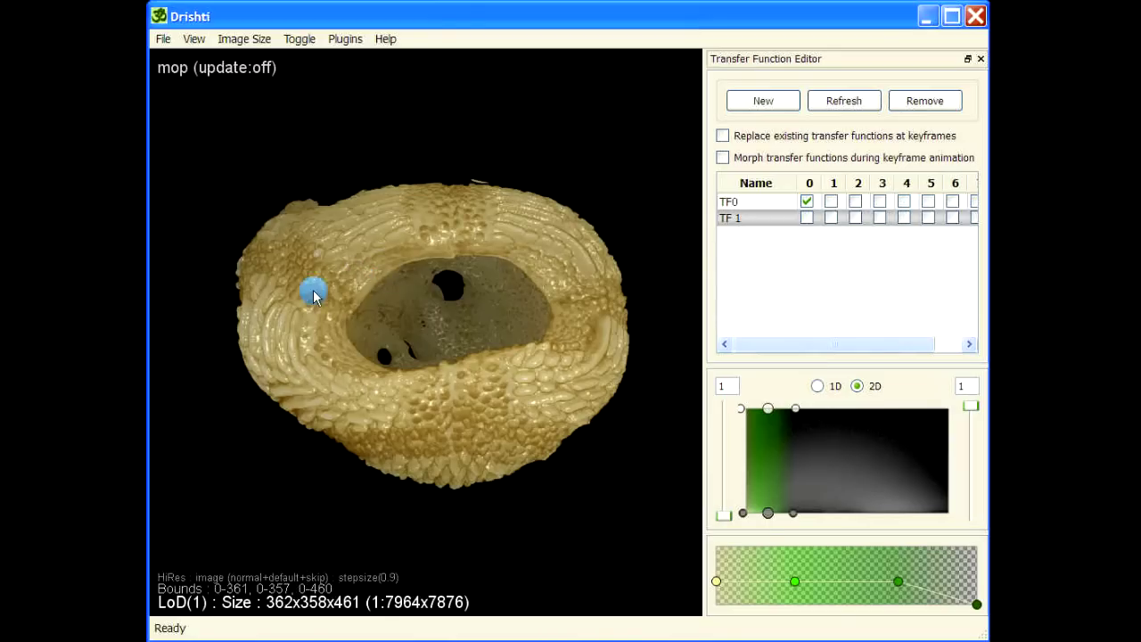
Place nine points around the rim of the large opening in the volume
drag(492, 258, 511, 260)
drag(525, 169, 529, 178)
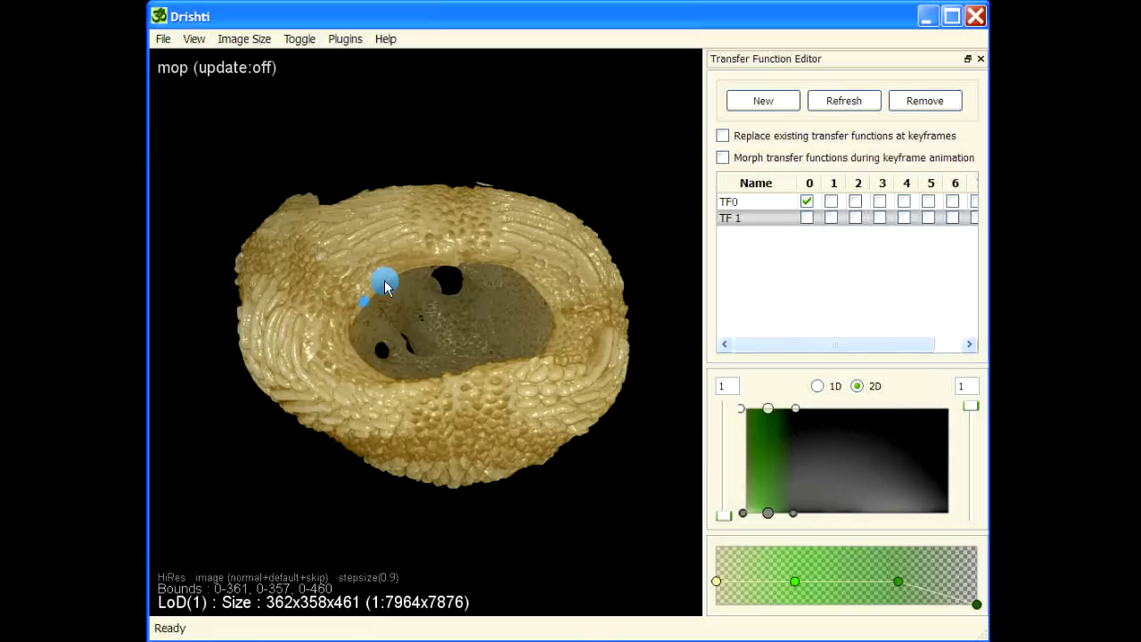
shift+click(529, 273)
shift+click(553, 309)
drag(555, 338, 551, 466)
shift+click(510, 436)
shift+click(448, 440)
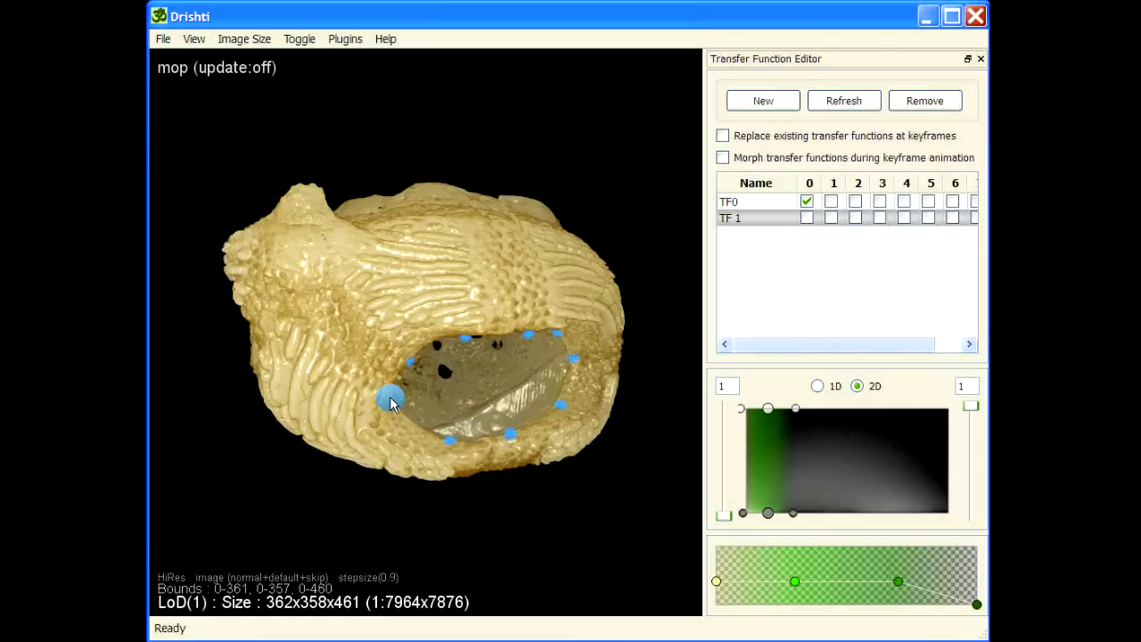
shift+click(393, 401)
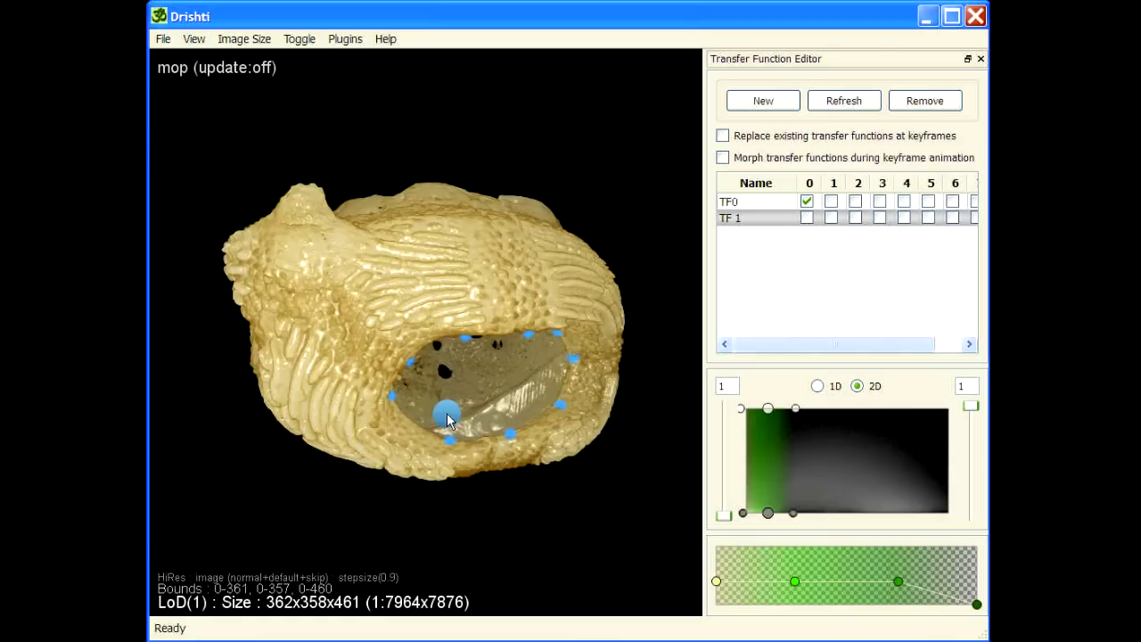
drag(324, 400, 538, 156)
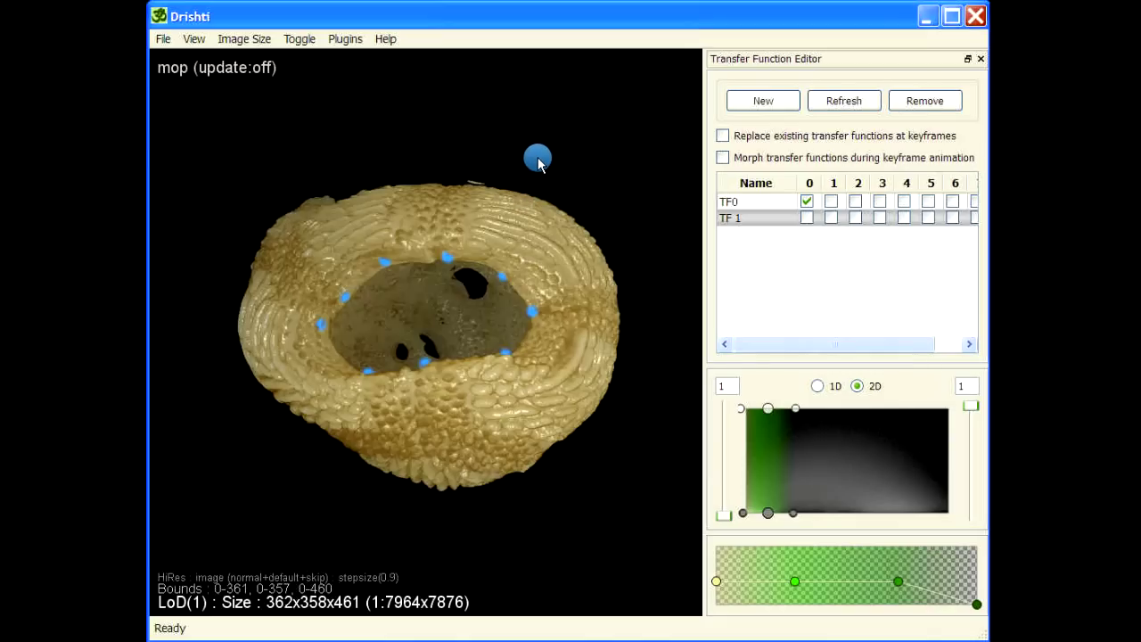
Create a path through the rim points by running the command "path"
key(space)
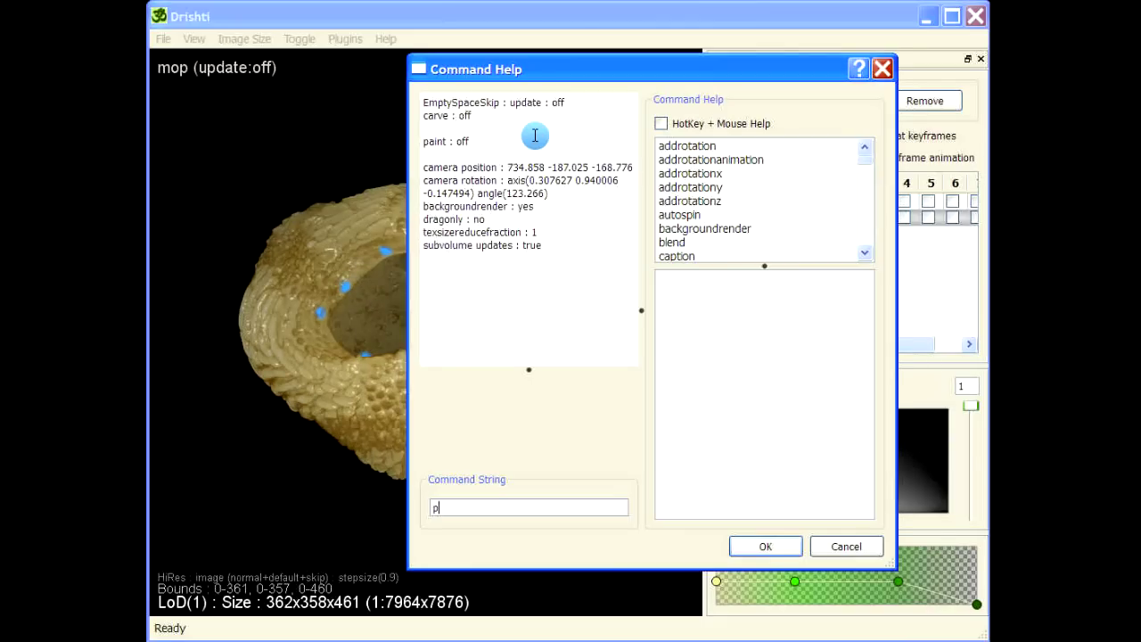
text(path)
key(Return)
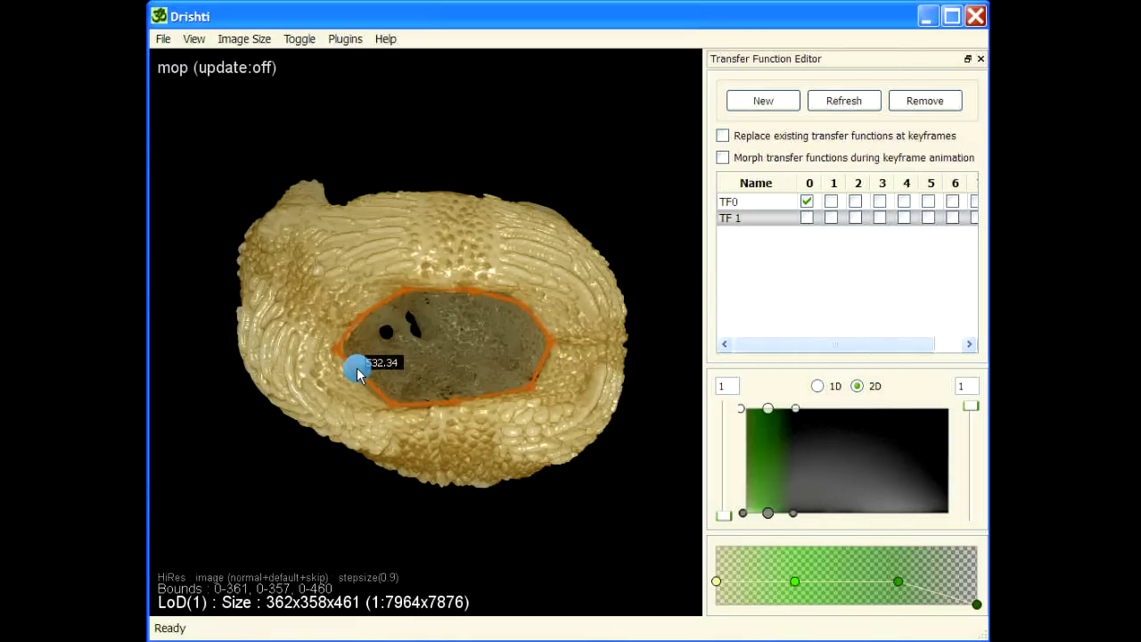
Set the path's smoothness to 3 and adjust its points so the curve follows the opening's rim
key(space)
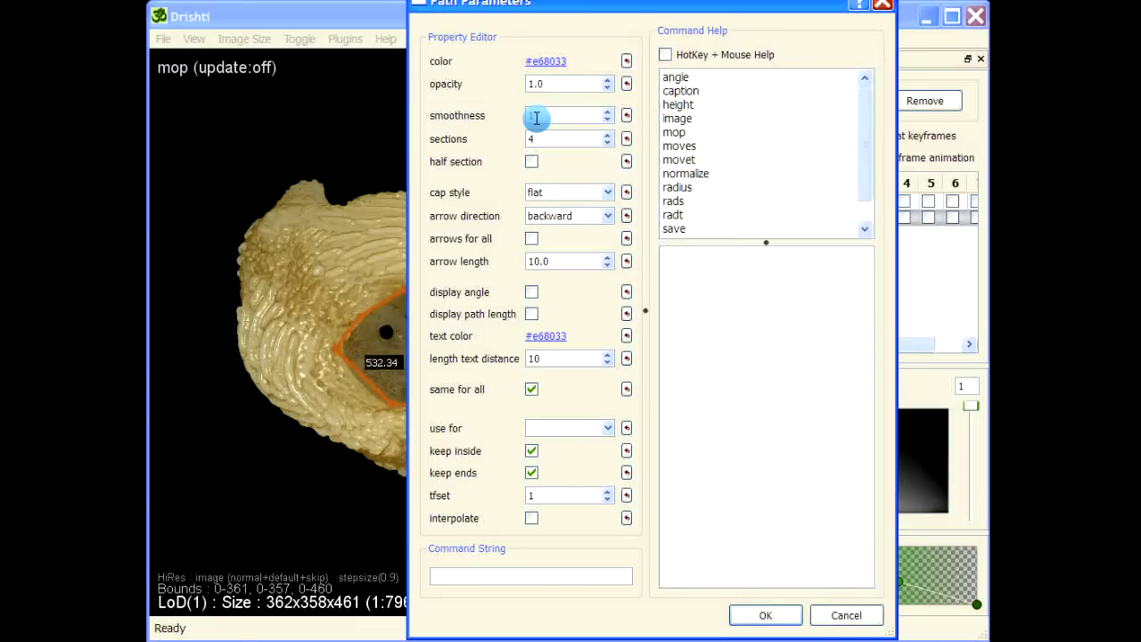
key(Return)
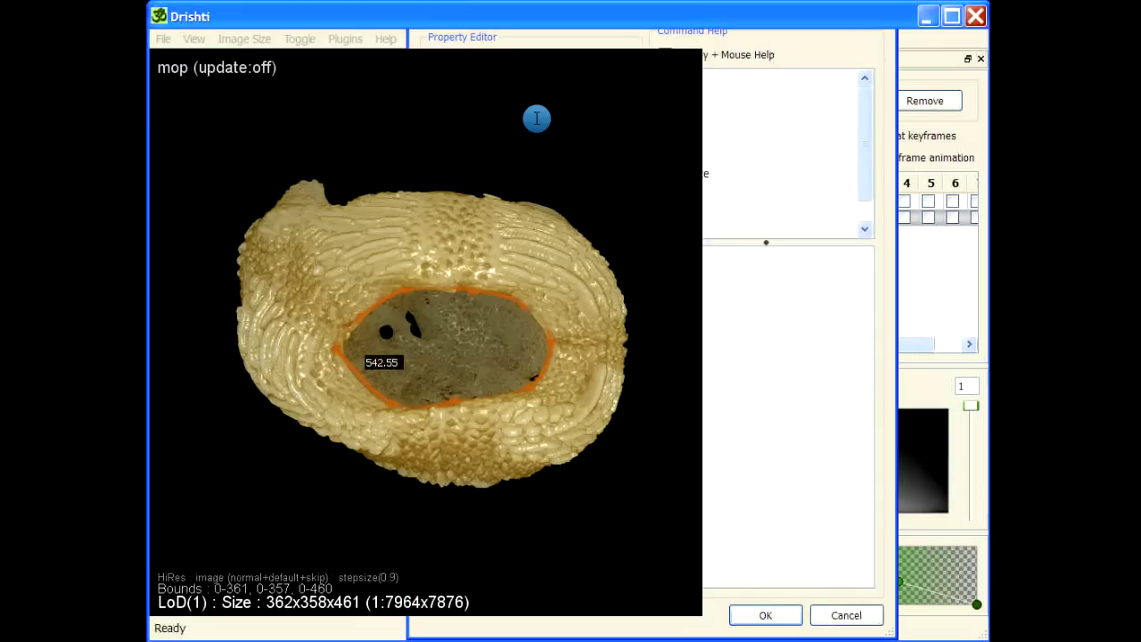
drag(419, 368, 441, 350)
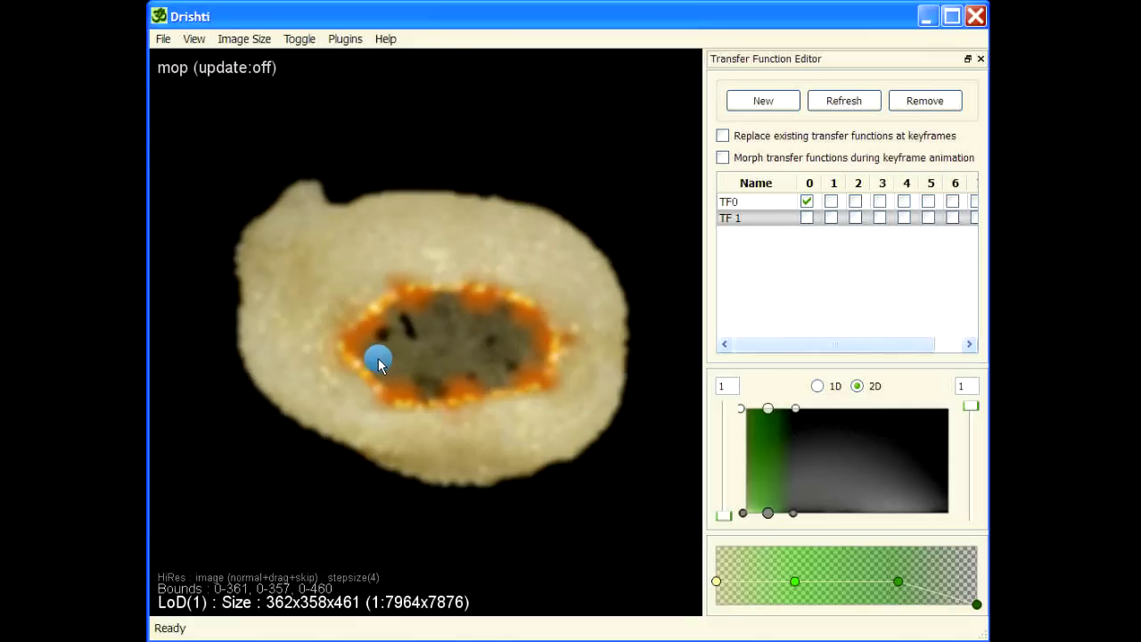
drag(348, 358, 354, 369)
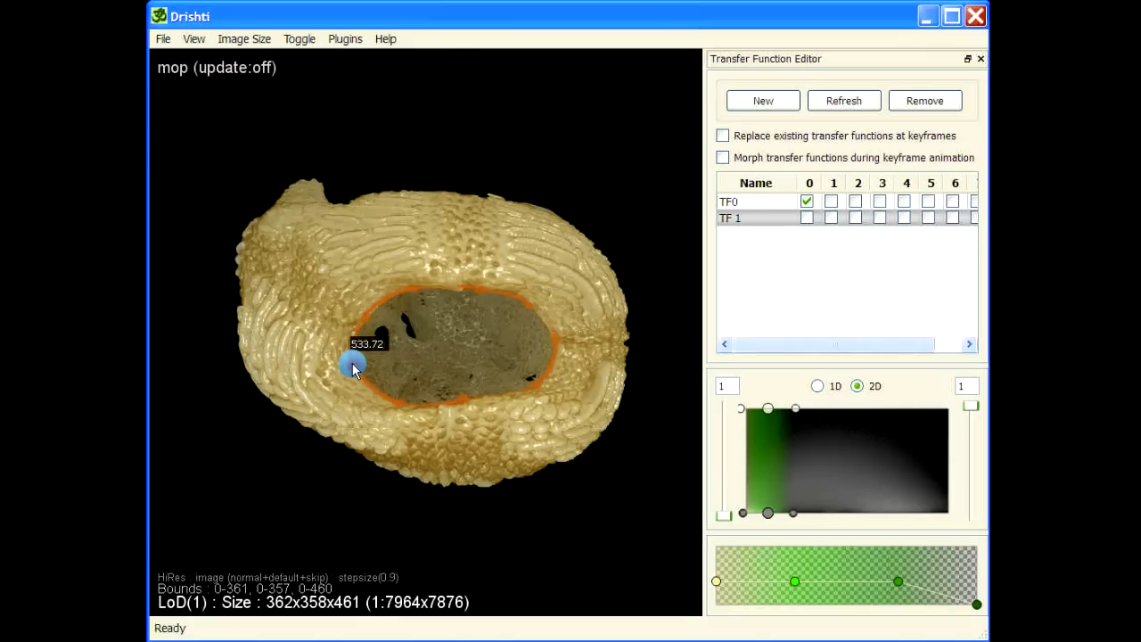
drag(479, 336, 415, 273)
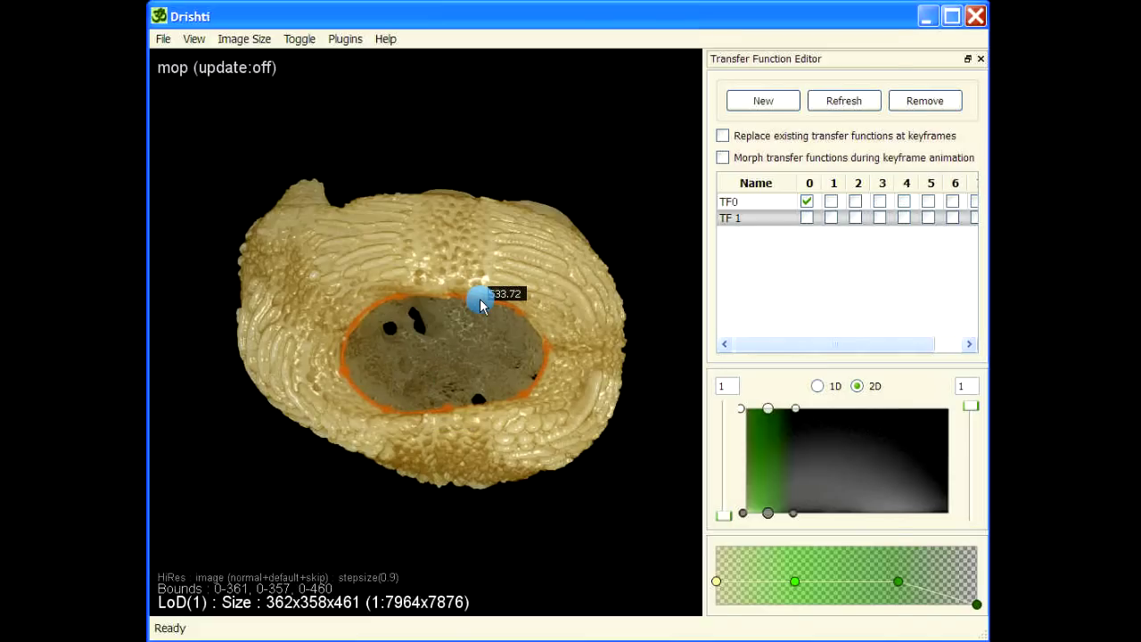
Look up the path's mop command help and patch the outlined opening by running "mop patch 5"
double_click(480, 305)
drag(494, 13, 383, 2)
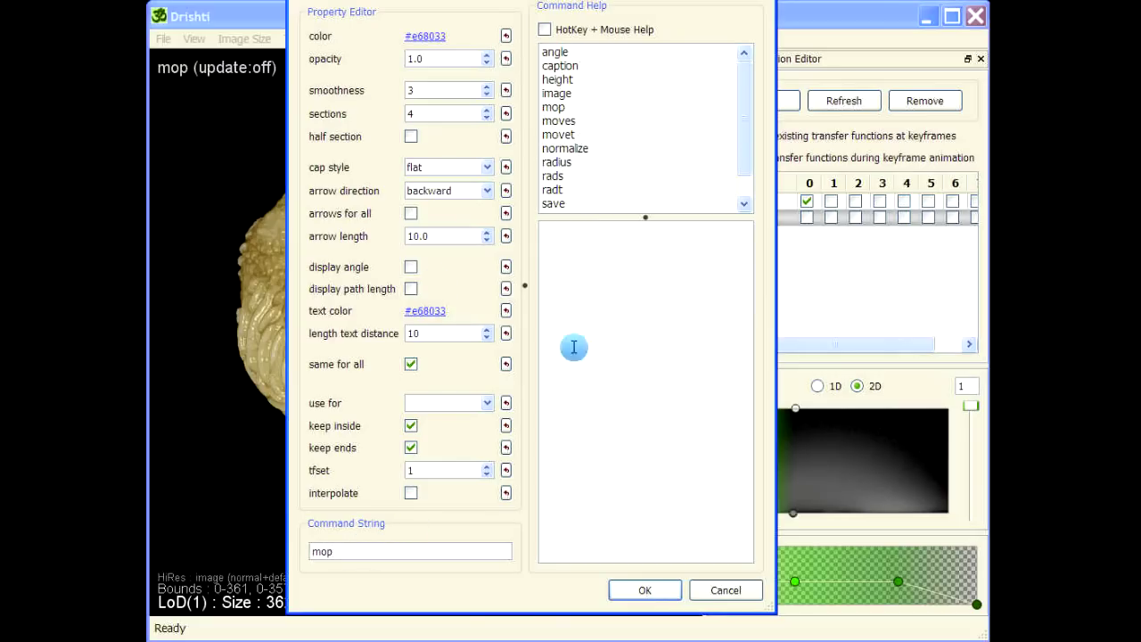
click(557, 93)
click(554, 107)
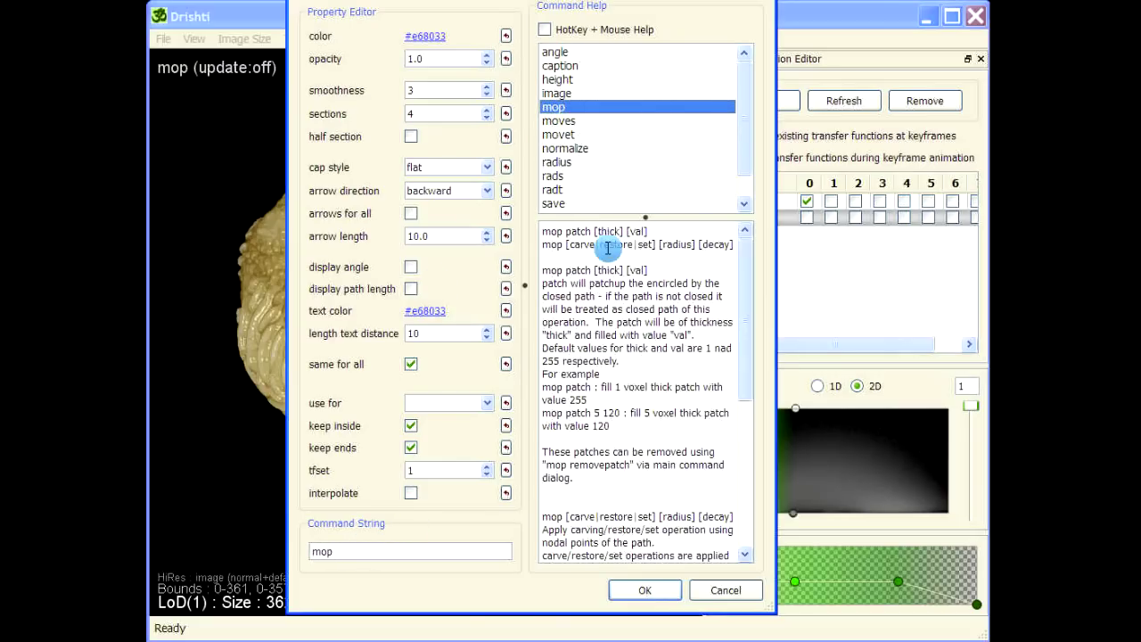
click(357, 554)
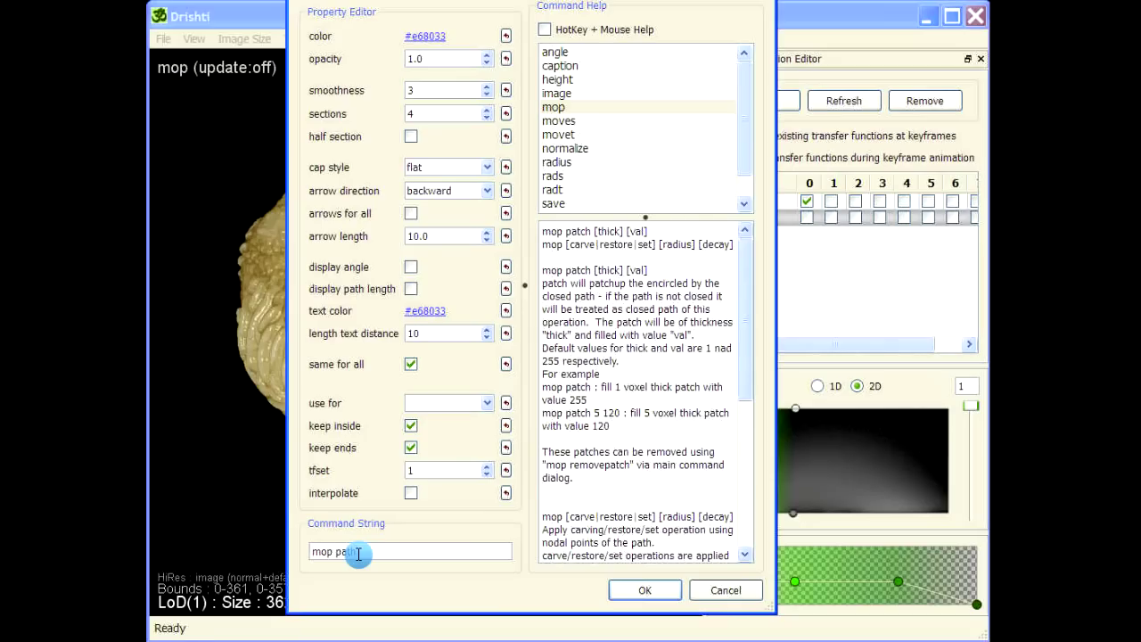
text(patch 5)
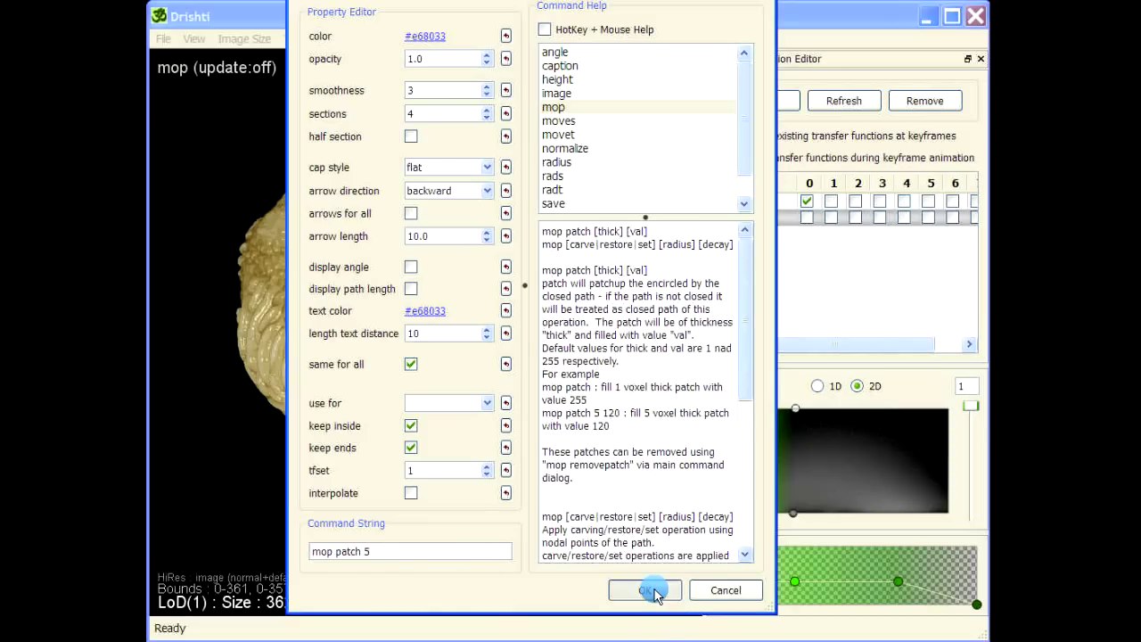
key(Return)
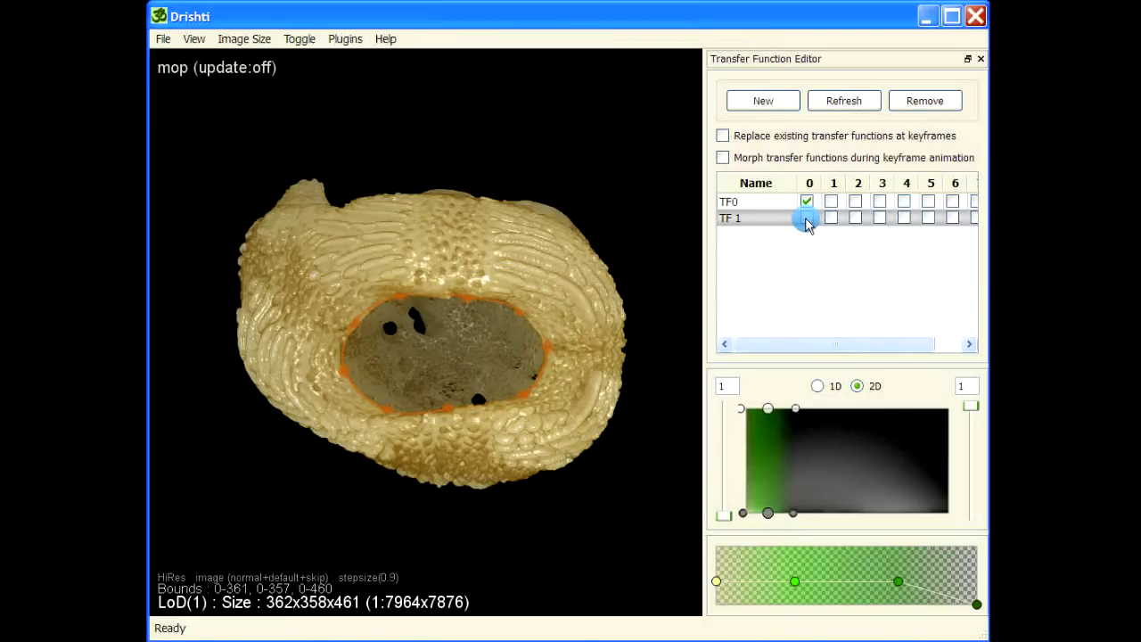
Enable TF 1 in set 0 and cut the volume through the middle with a clip plane to inspect the patch
click(807, 220)
click(807, 219)
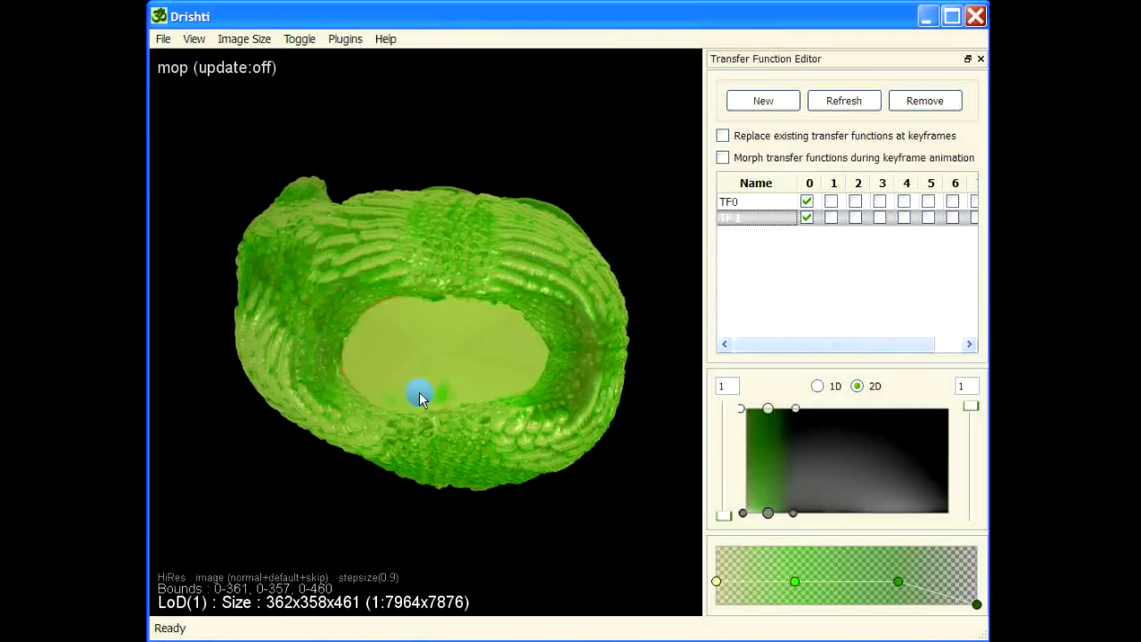
drag(390, 454, 503, 375)
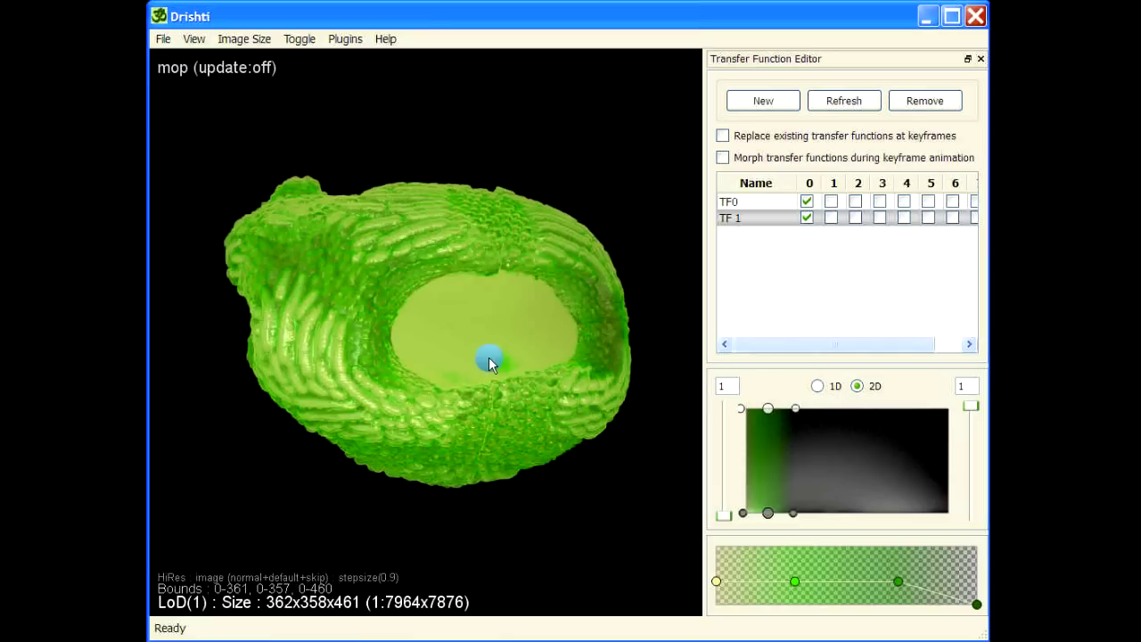
drag(302, 304, 540, 382)
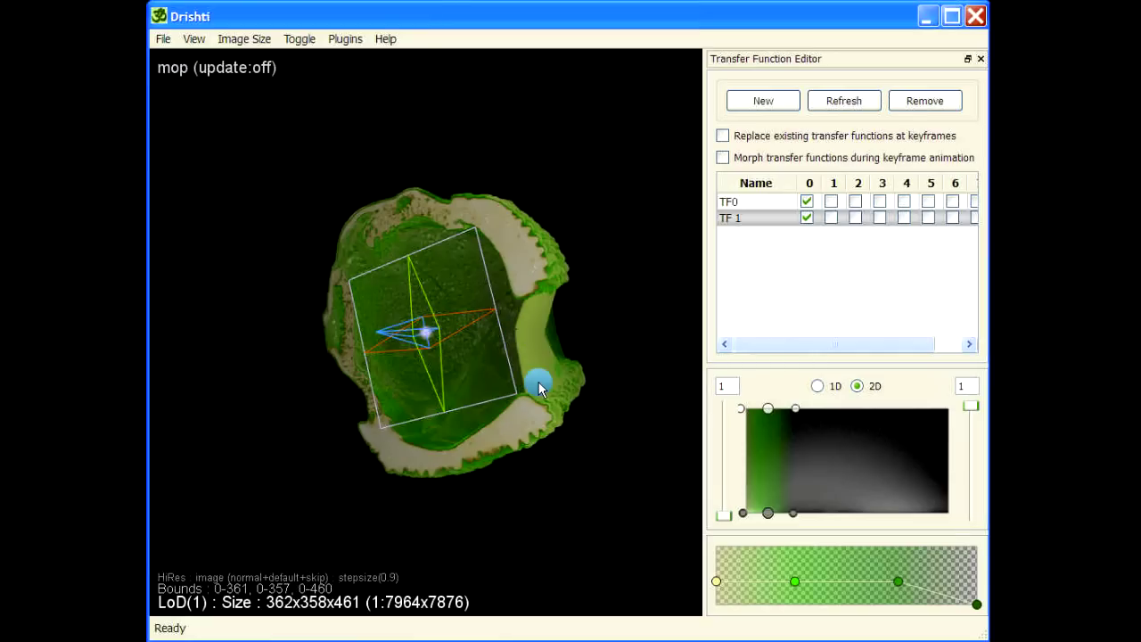
drag(424, 156, 543, 153)
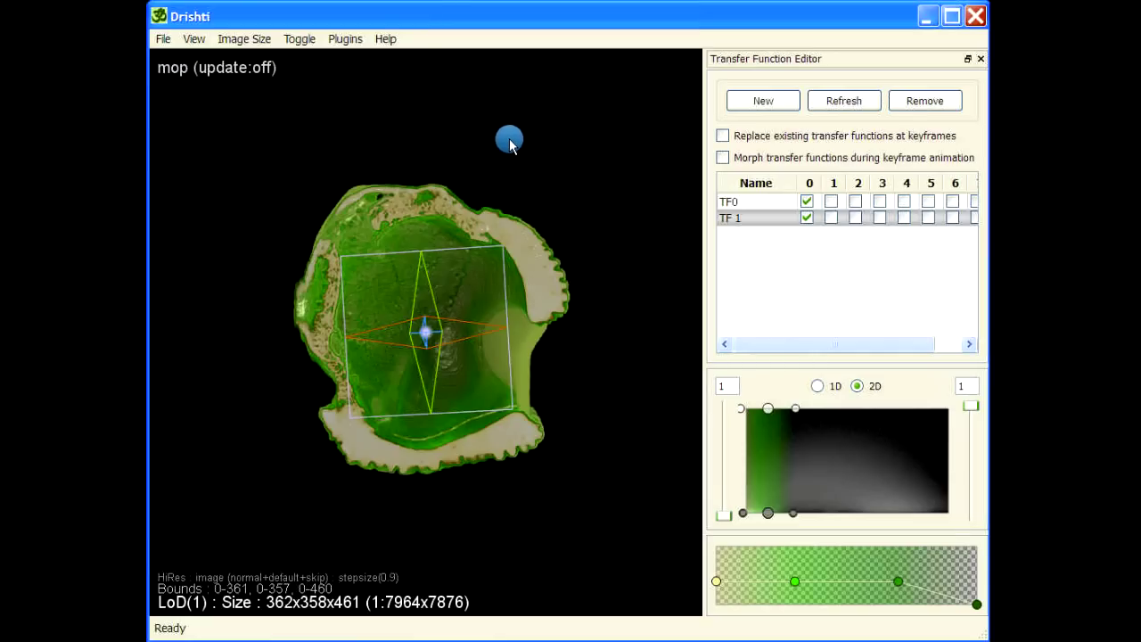
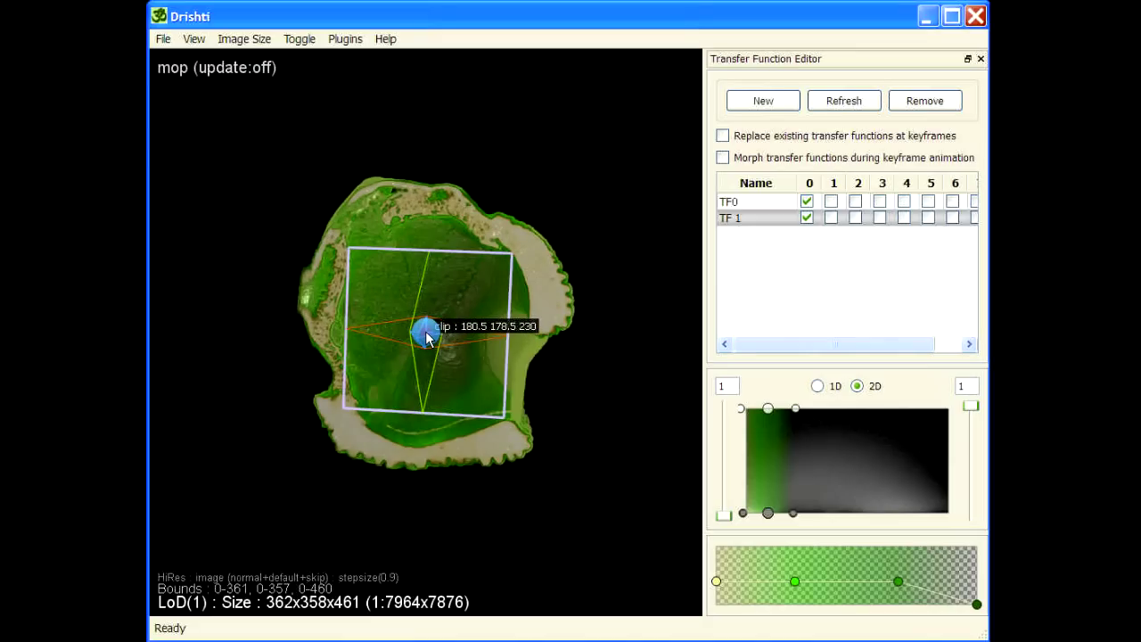
Move the clip plane's handle out of the cavity, place a point at the cavity's centre, and run the point command "mop set 70"
drag(423, 331, 594, 340)
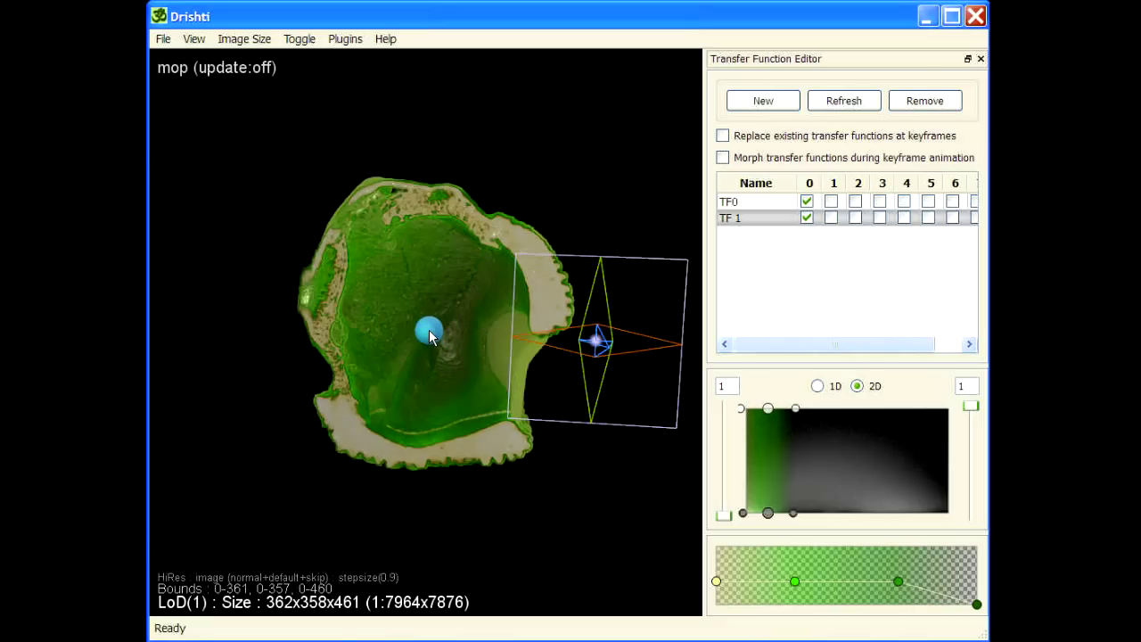
scroll(535, 506, up, 4)
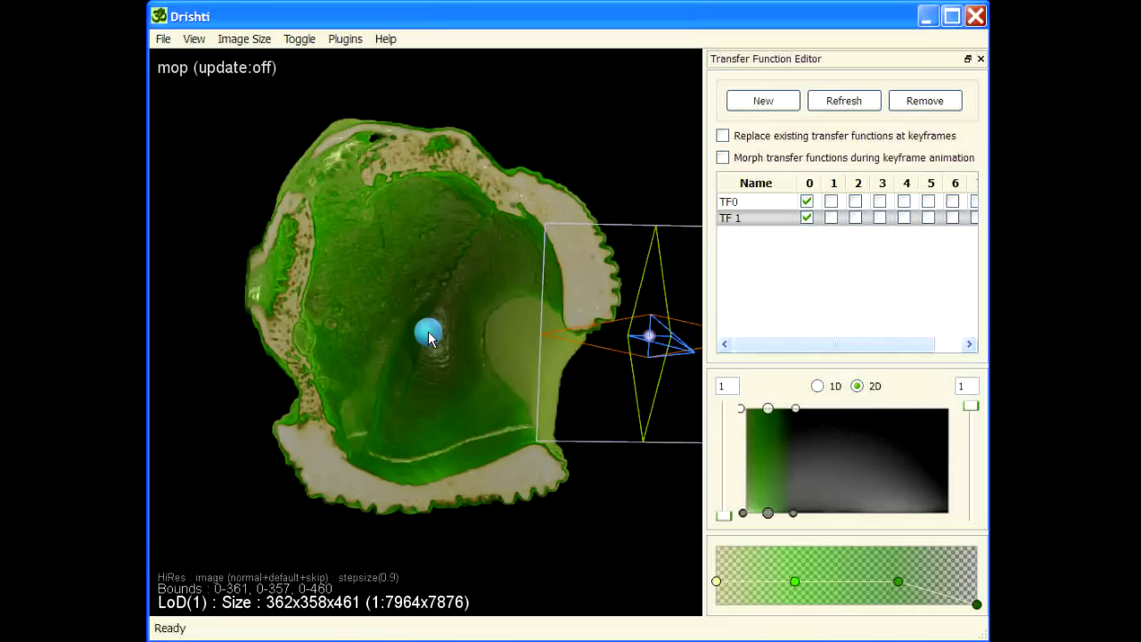
key(space)
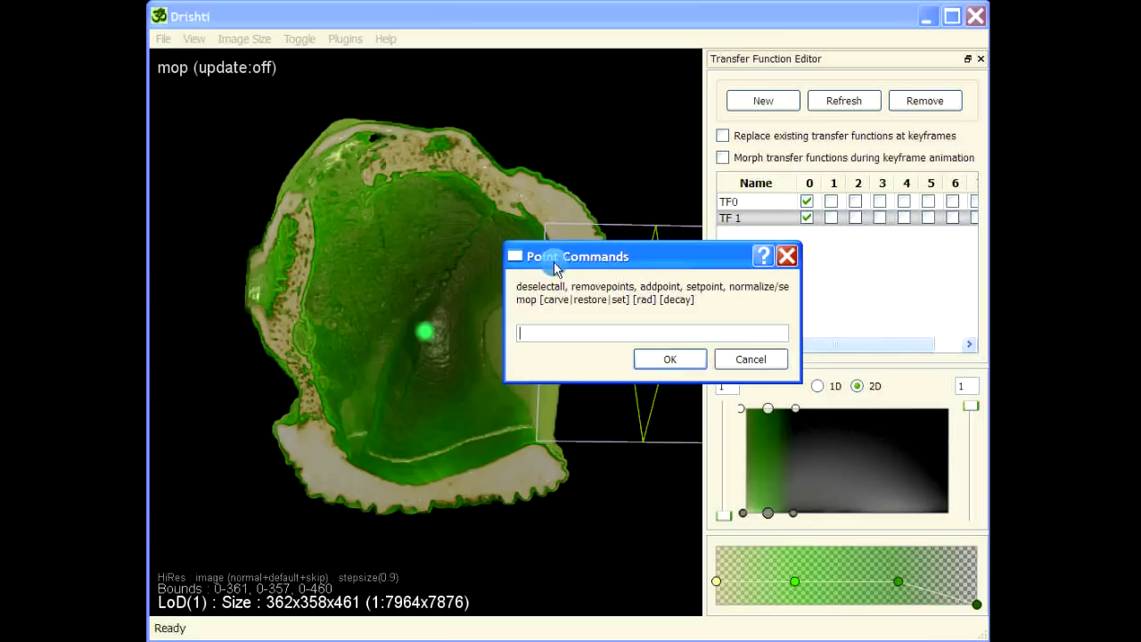
drag(550, 259, 524, 257)
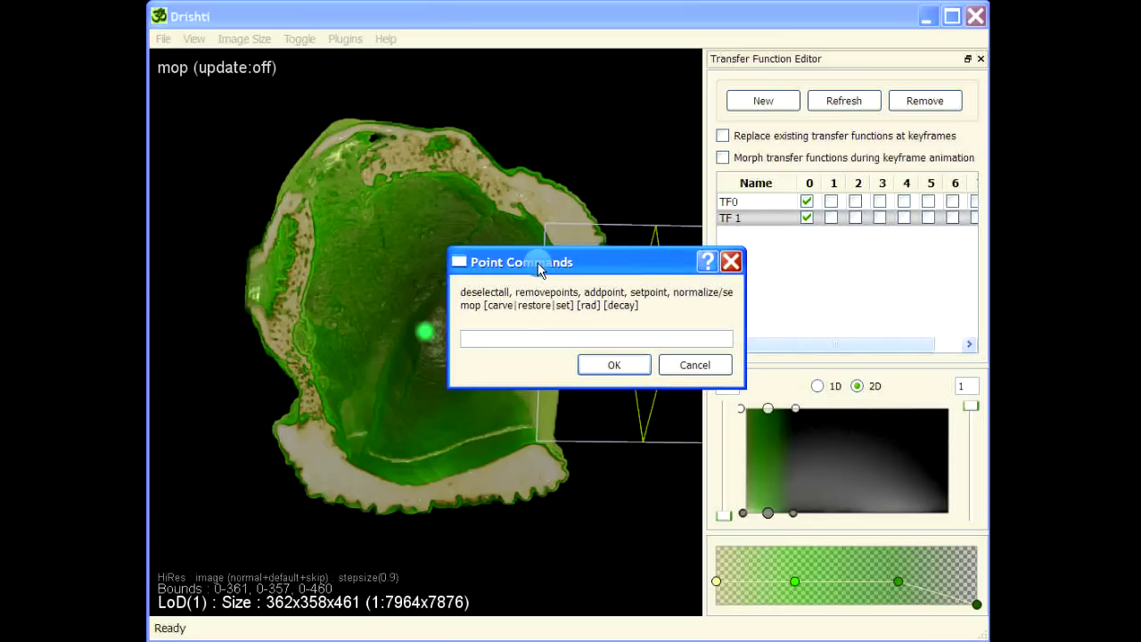
click(514, 335)
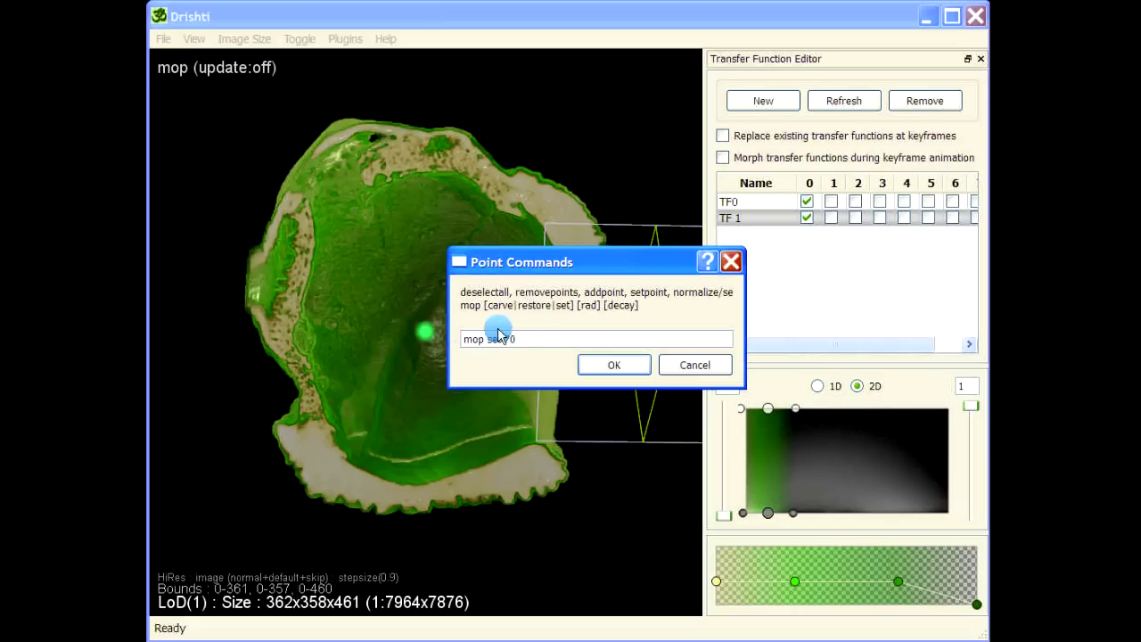
text(0)
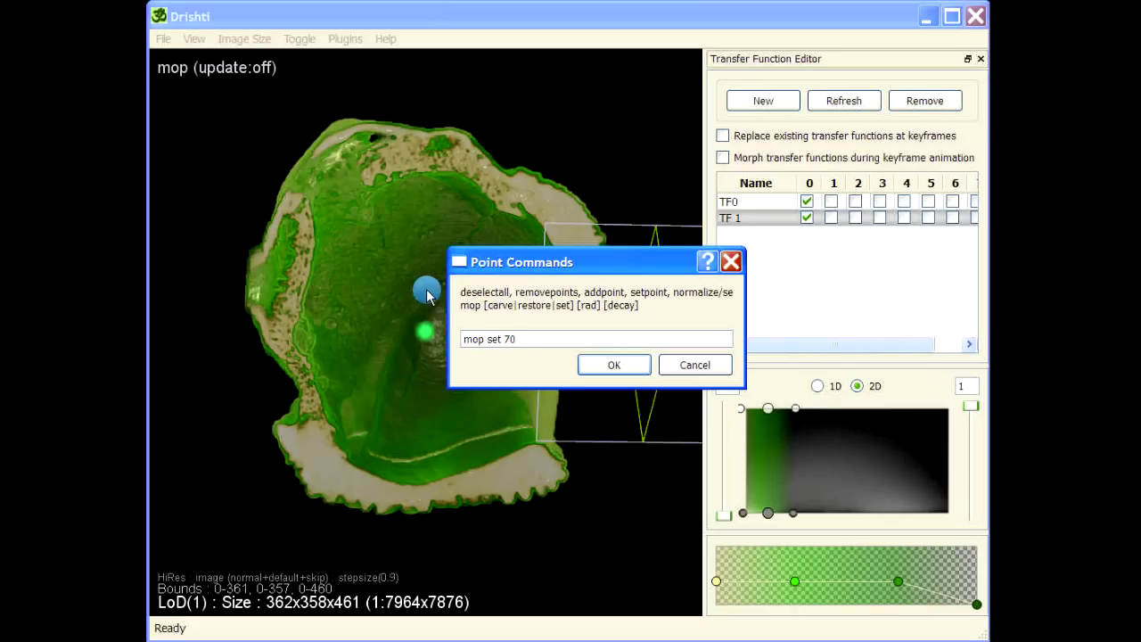
click(616, 368)
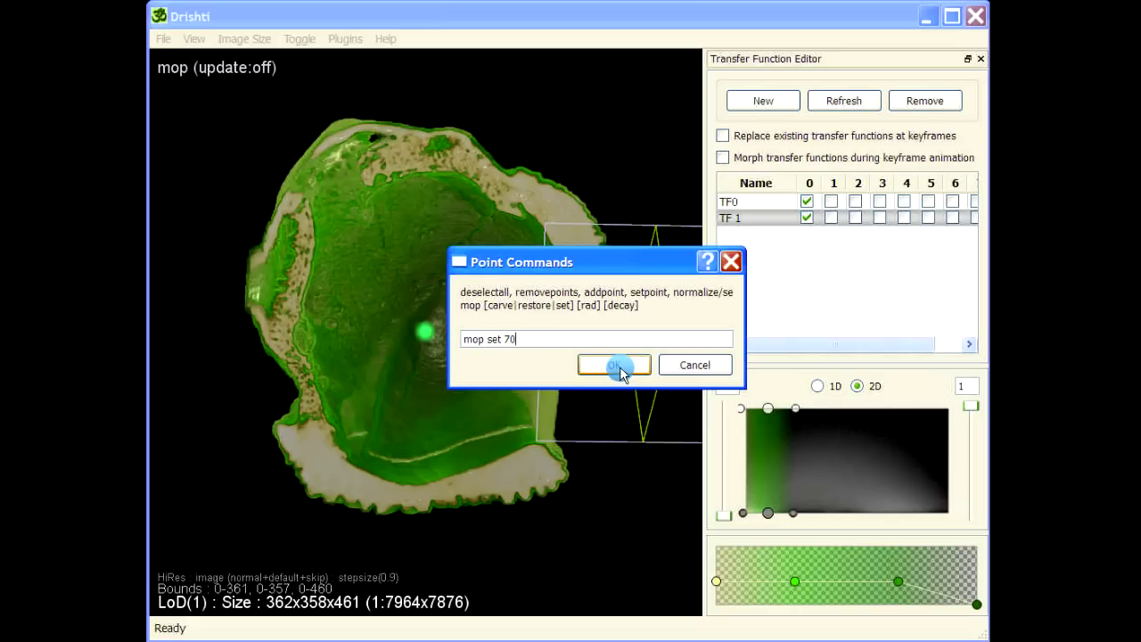
click(619, 367)
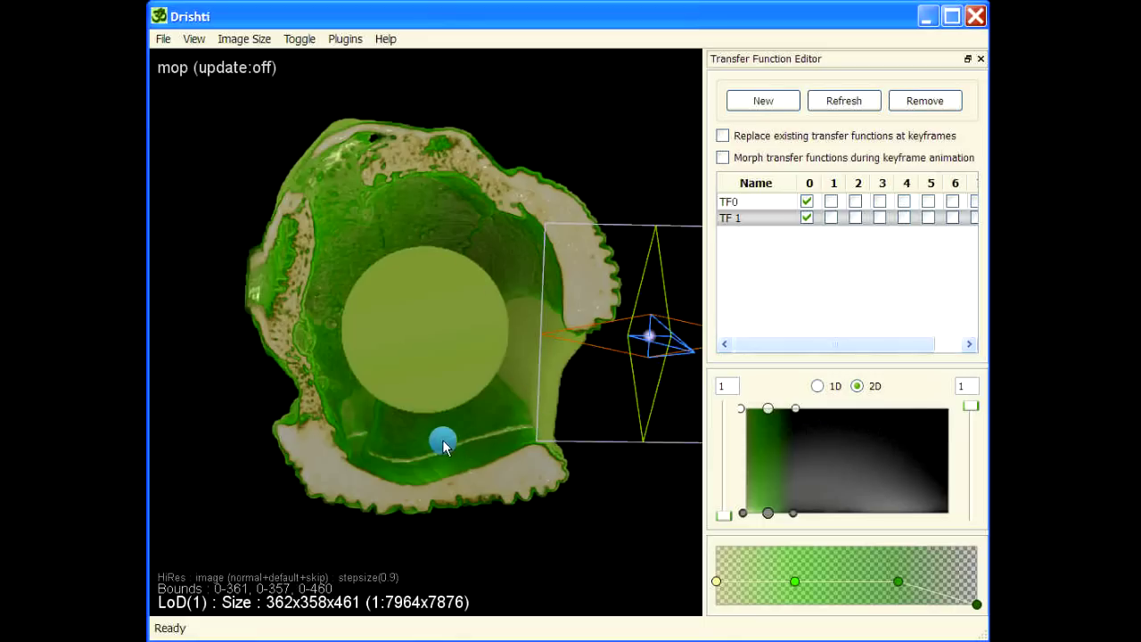
Shift the clip plane through the volume to examine the sphere inside the cavity, and remove the plane
drag(444, 446, 374, 323)
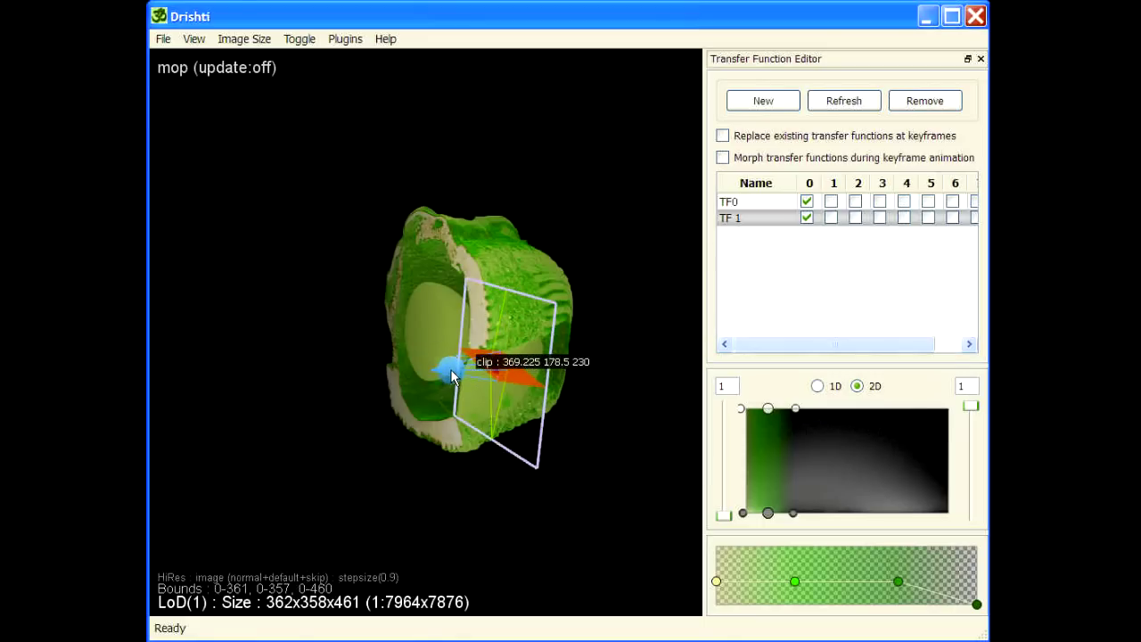
drag(452, 377, 533, 446)
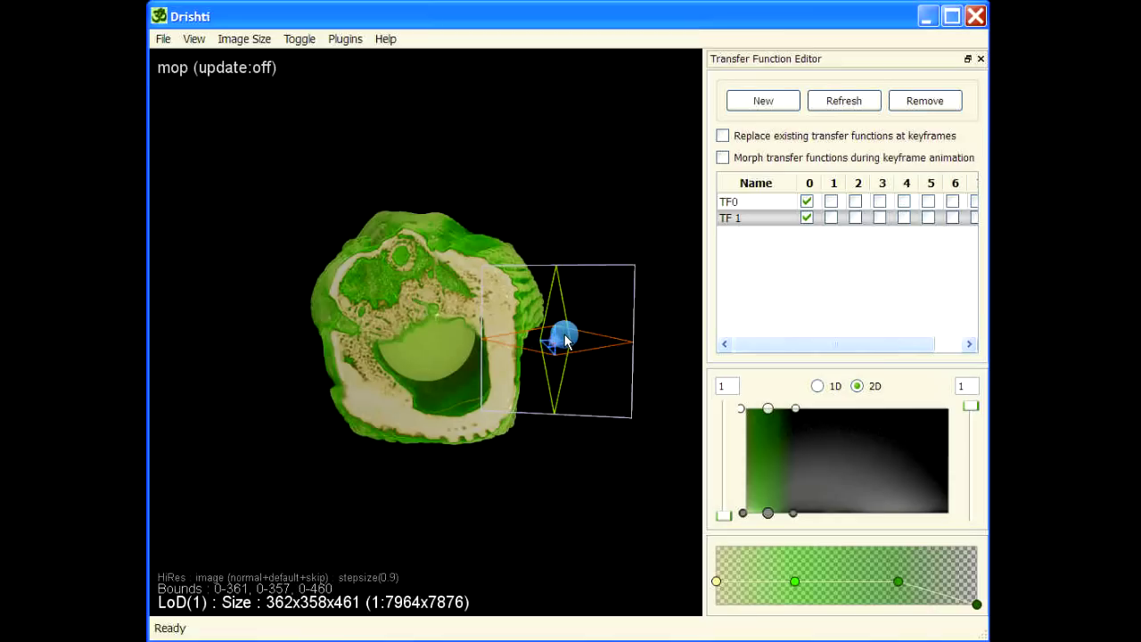
mouse_move(565, 342)
key(Delete)
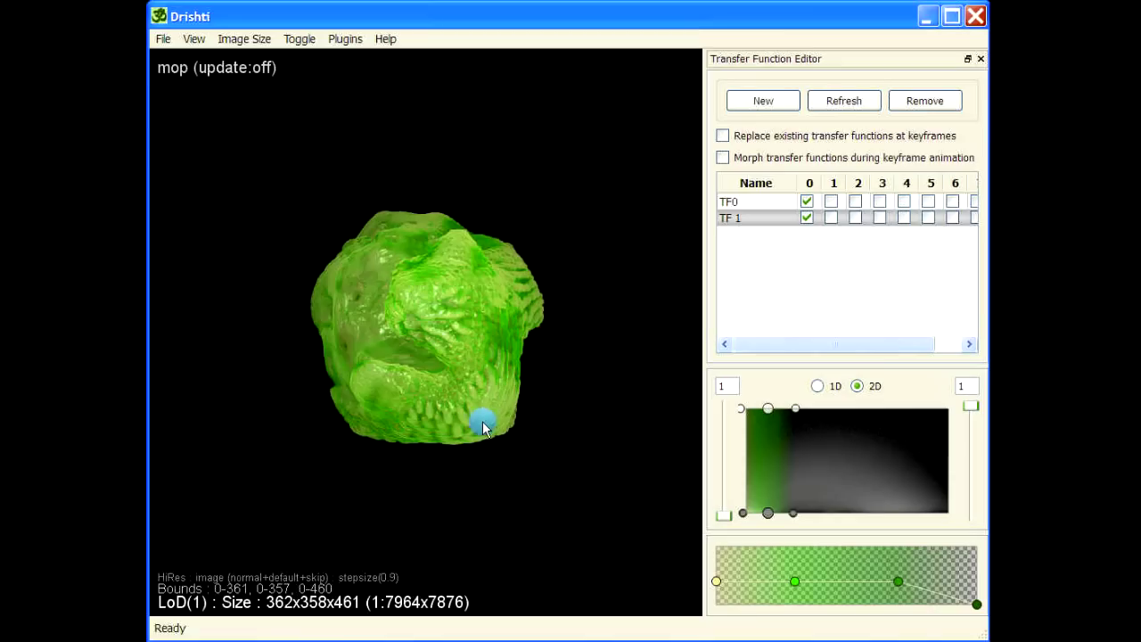
Examine the patched opening and the inner sphere with a new clip plane through the volume's middle, and remove the plane
drag(303, 369, 603, 170)
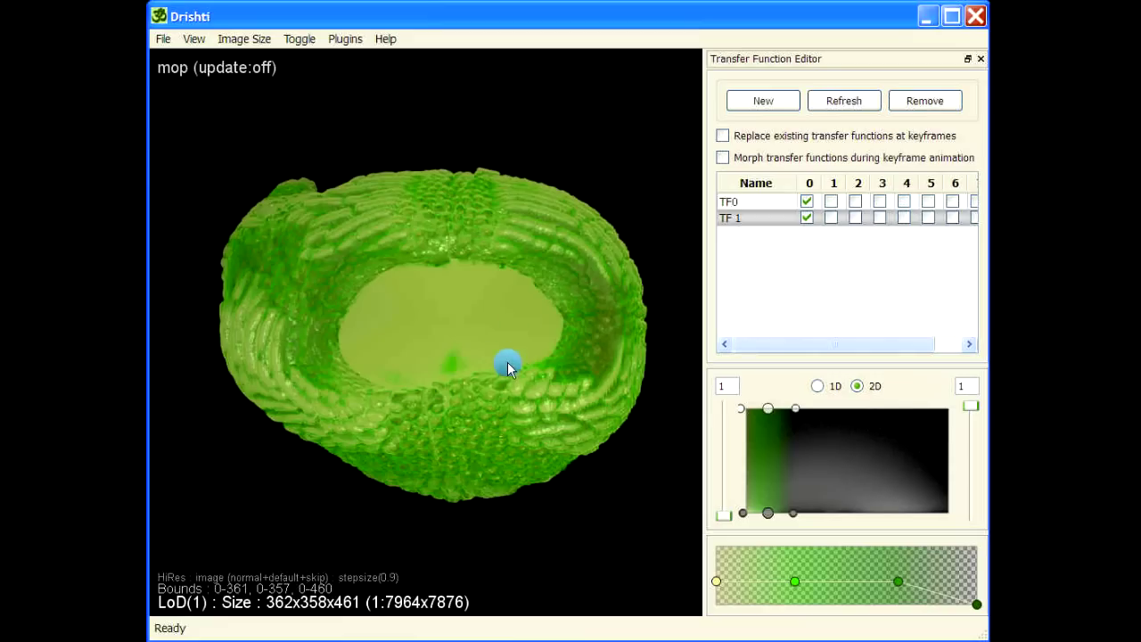
drag(510, 150, 438, 293)
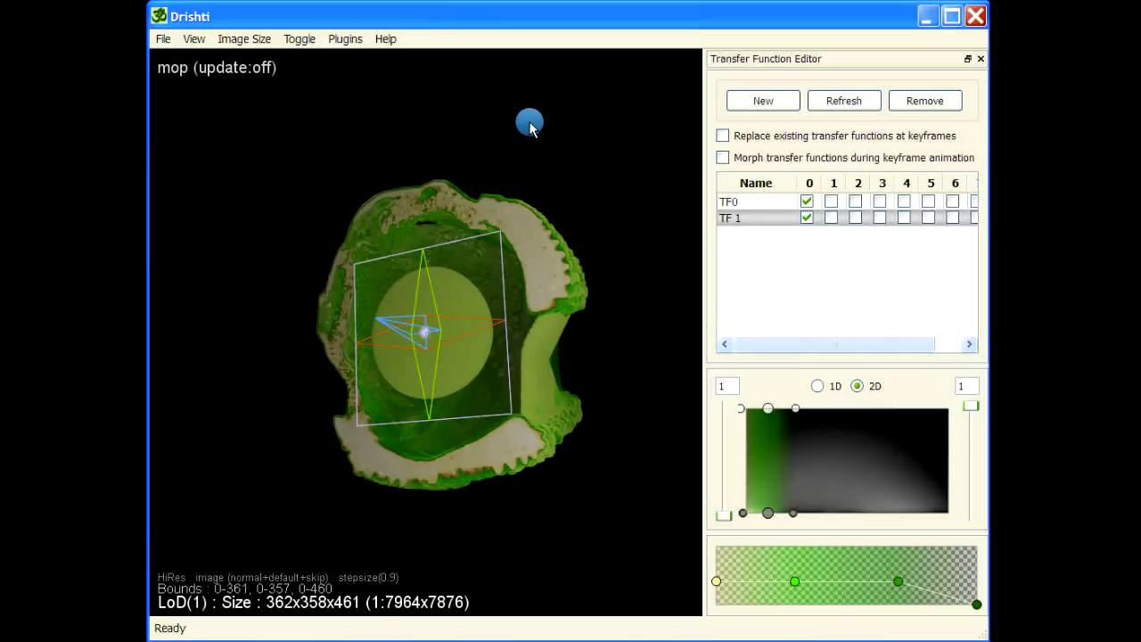
drag(552, 454, 576, 468)
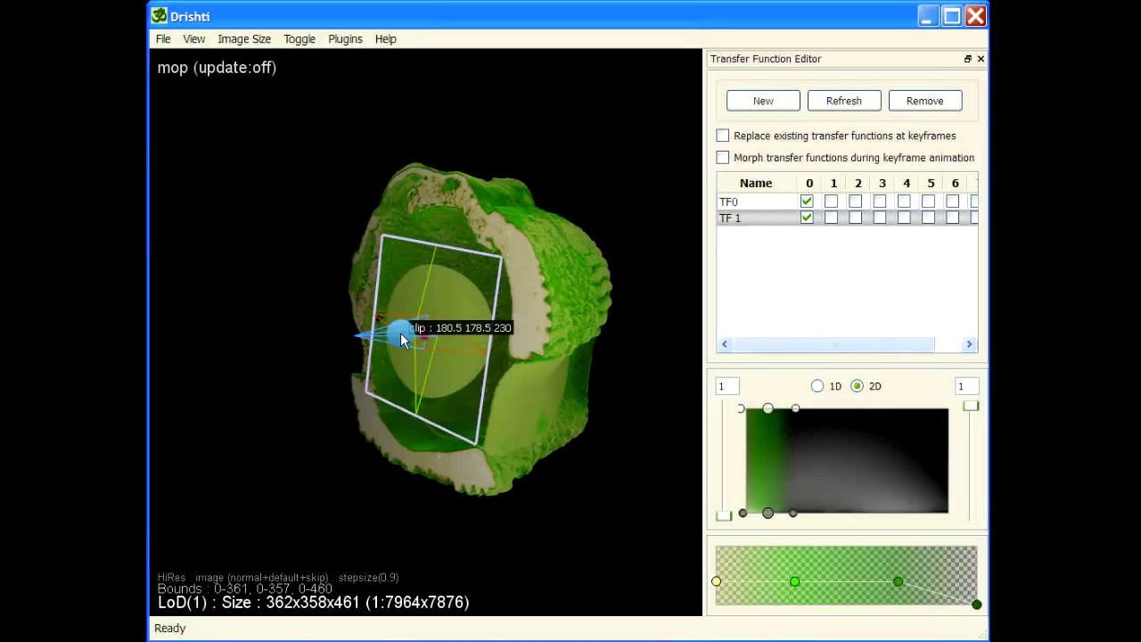
key(Delete)
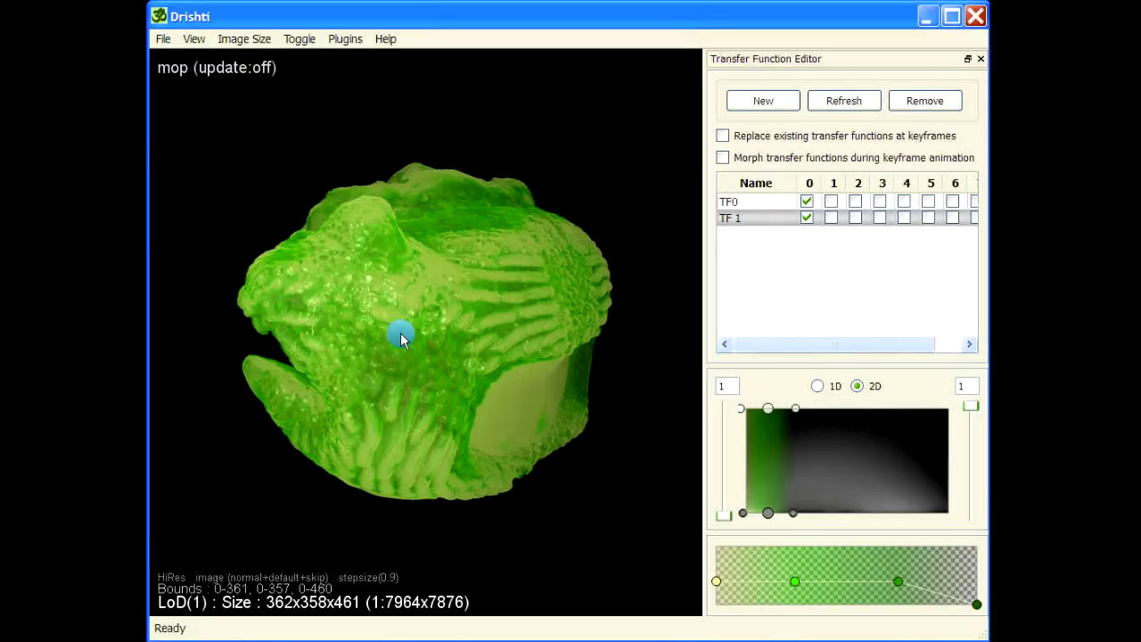
Shrinkwrap the volume by running the command "mop shrinkwrap 50"
drag(612, 174, 523, 134)
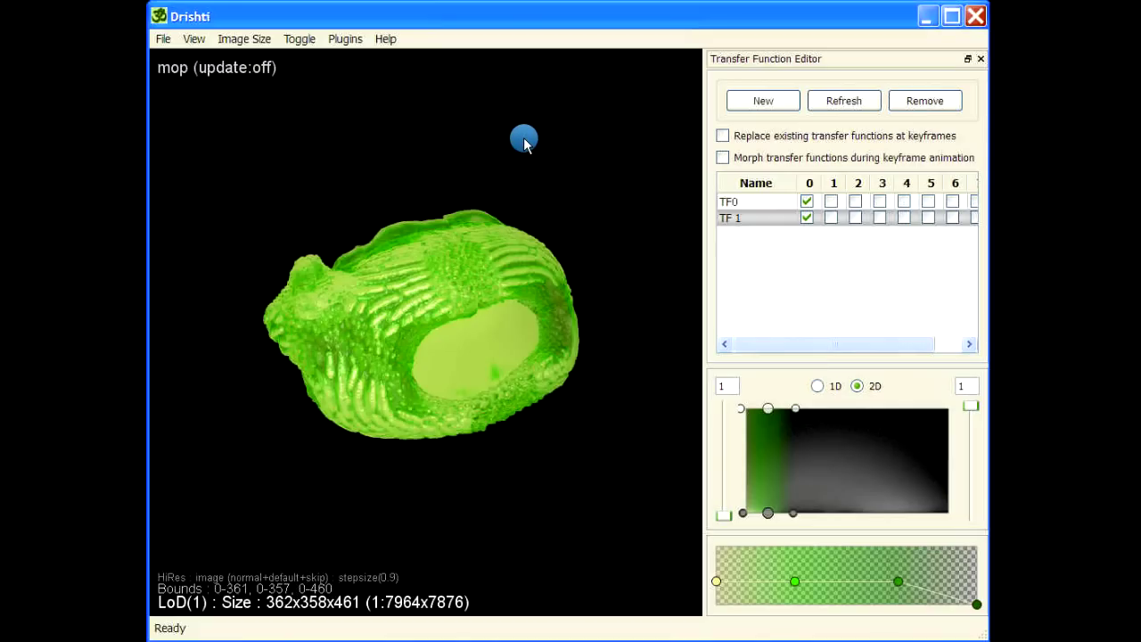
key(space)
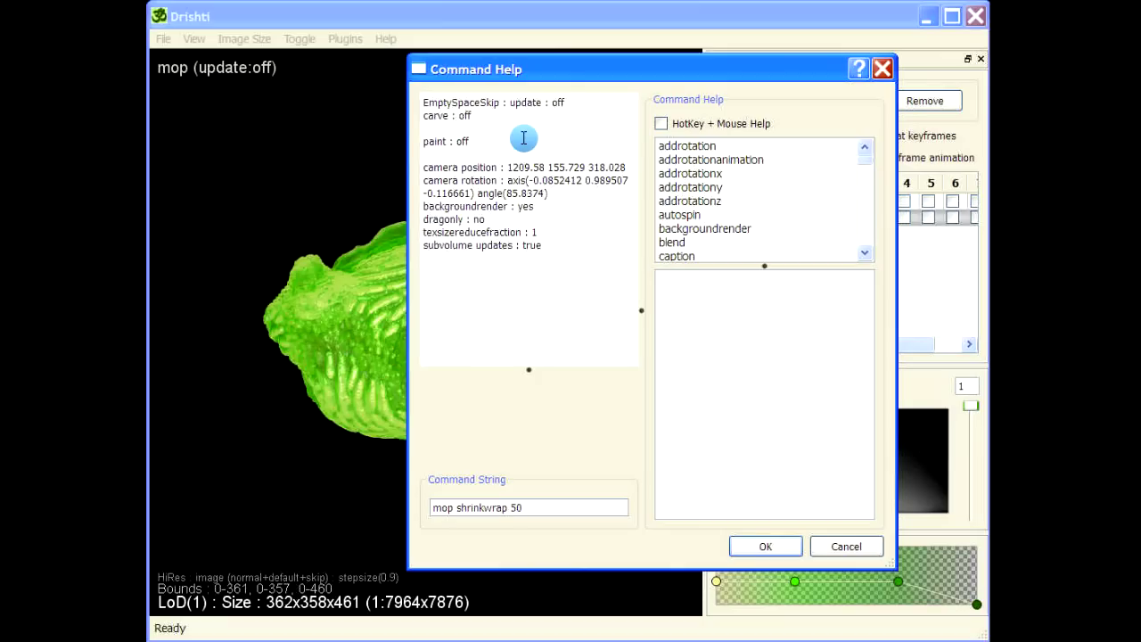
key(Return)
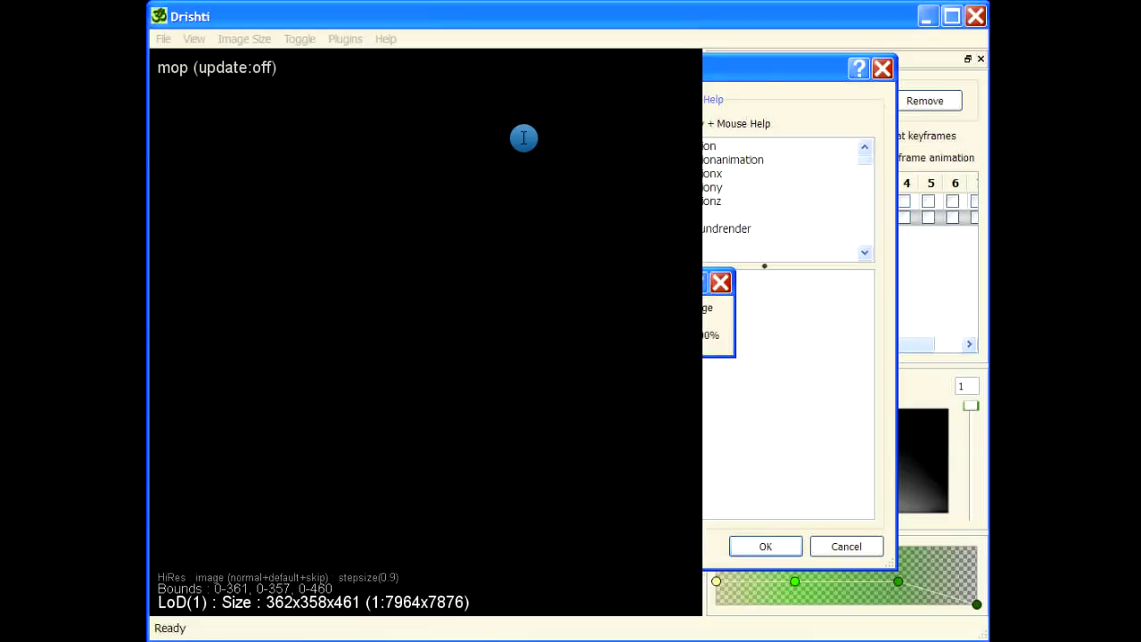
Examine the shrinkwrapped volume's interior by sliding a temporary clip plane through it, and remove the plane
drag(219, 458, 317, 332)
drag(366, 303, 331, 319)
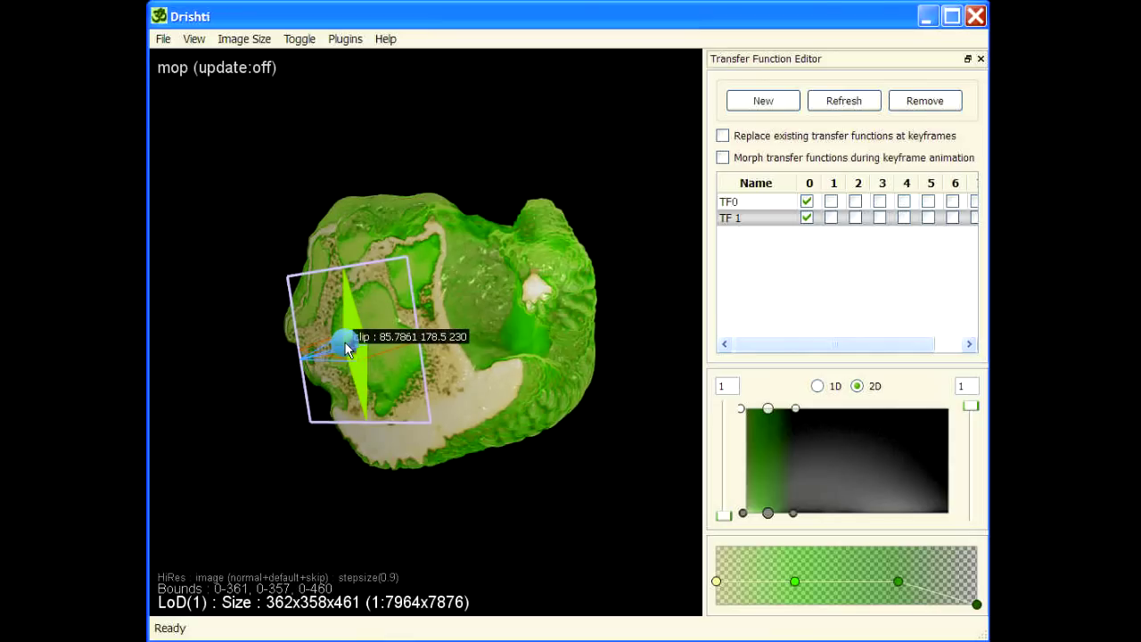
key(Delete)
Turn off TF0 in set 0 and examine the shrinkwrapped volume with only TF 1 shown
drag(326, 321, 433, 241)
click(753, 201)
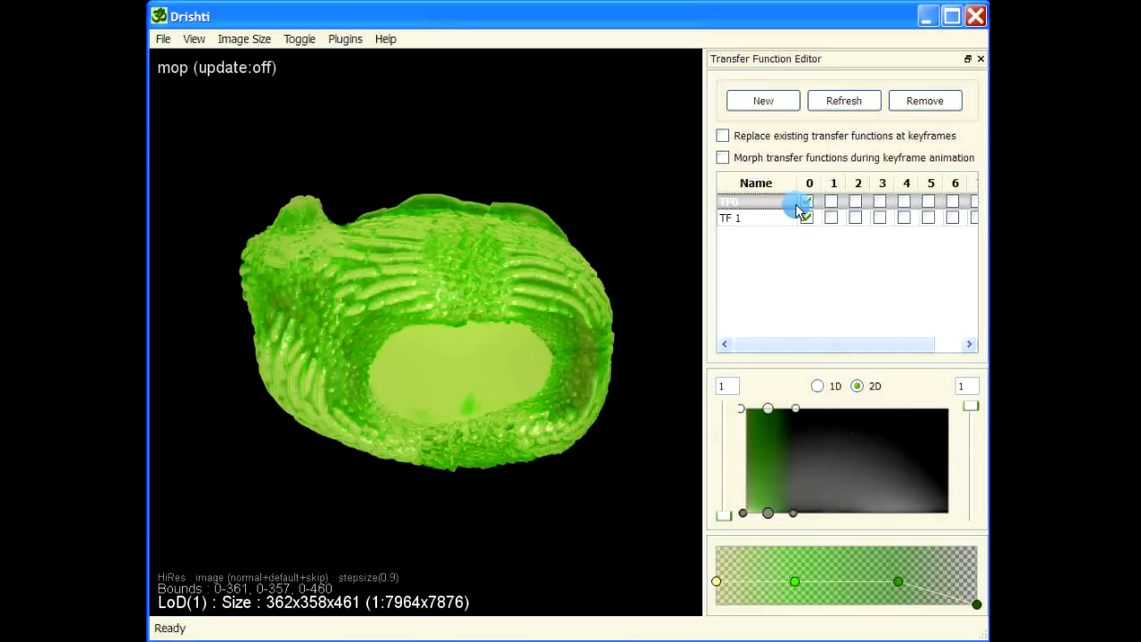
click(808, 202)
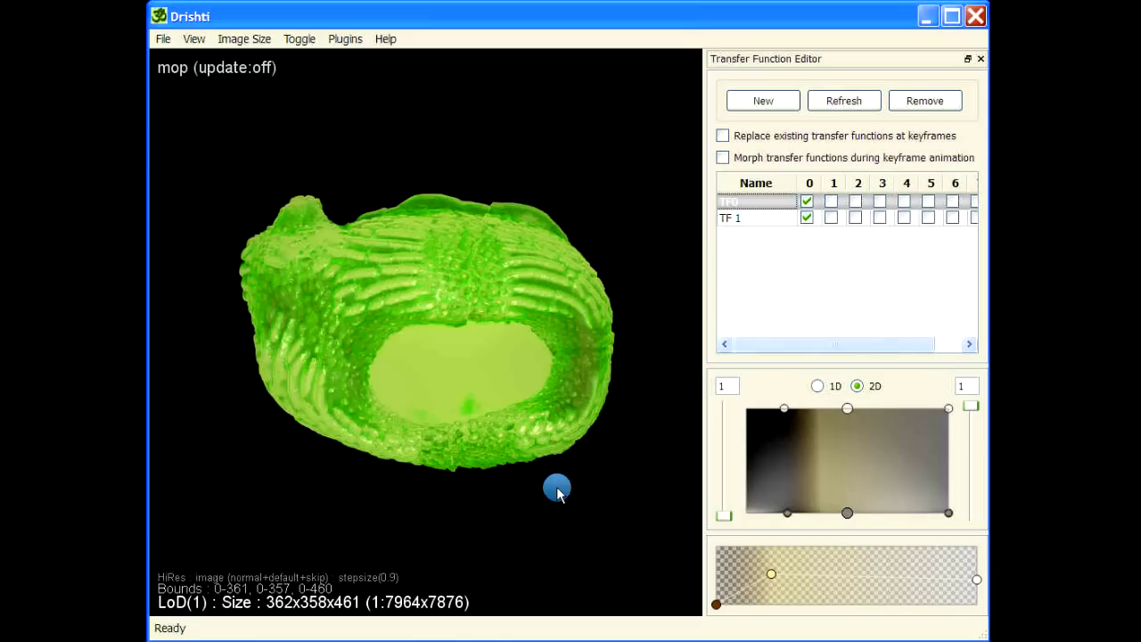
drag(502, 369, 416, 224)
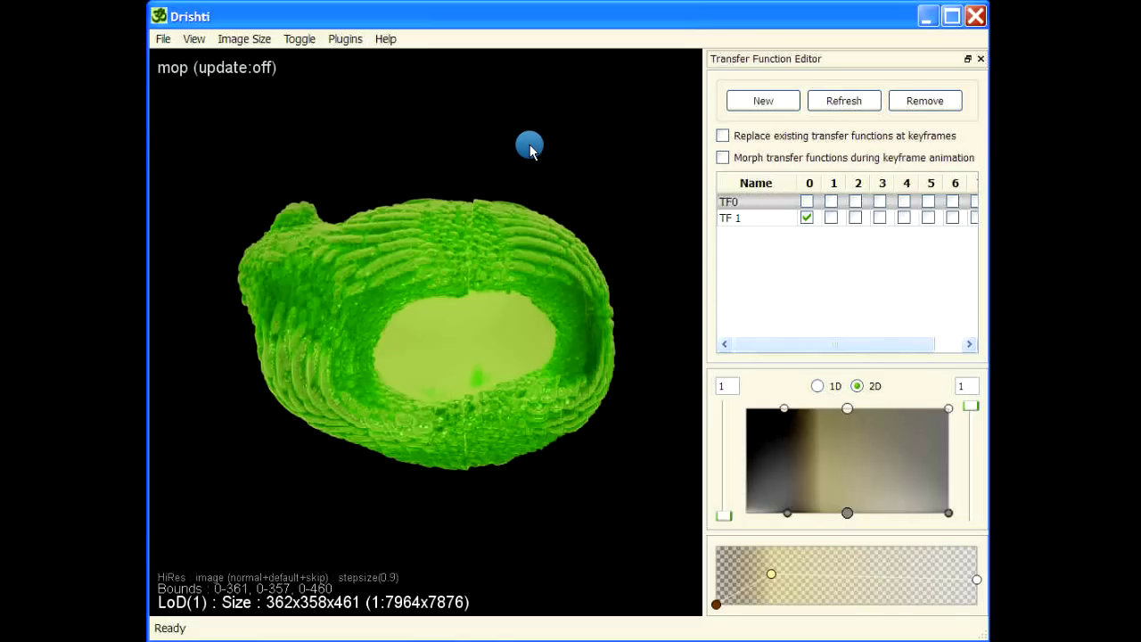
click(802, 207)
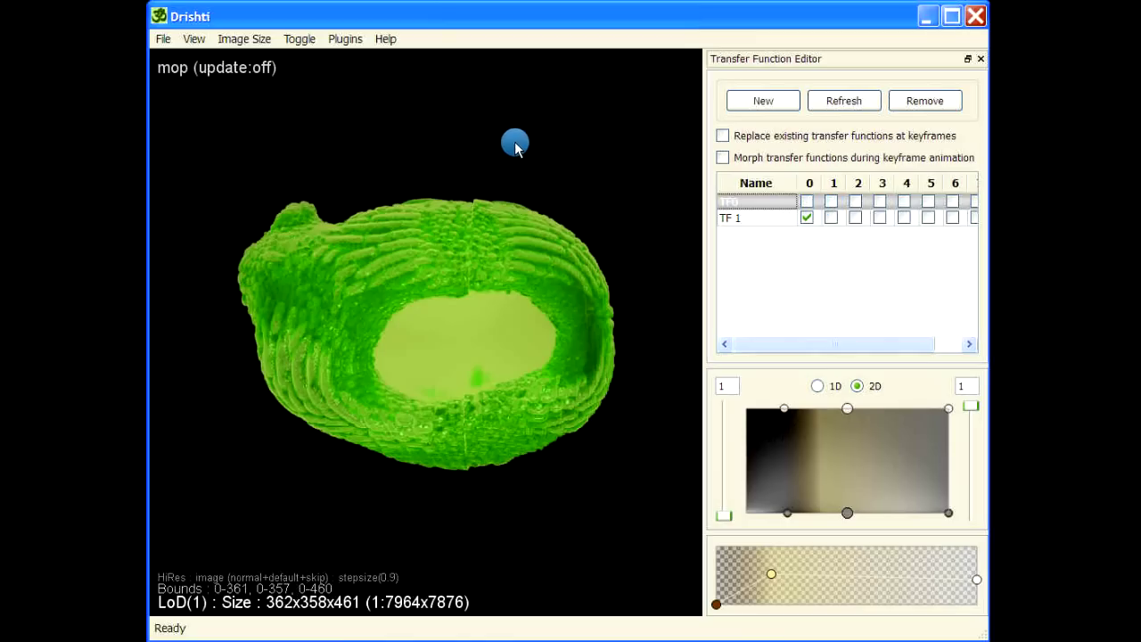
Run the command "mop cityblock 5" on the shrinkwrapped volume
key(space)
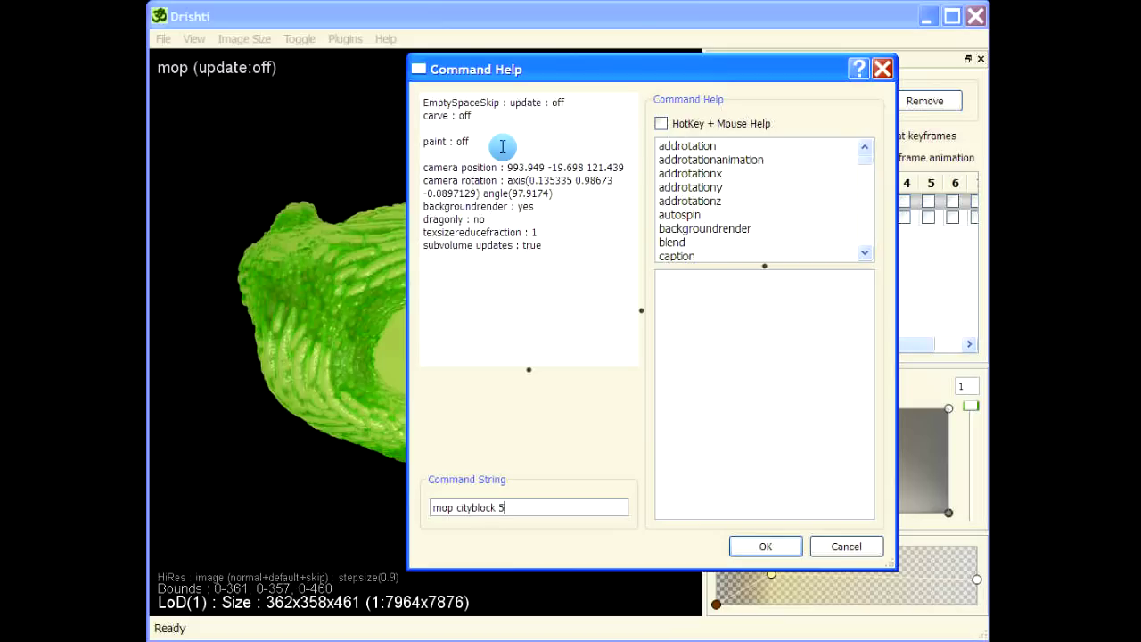
key(Return)
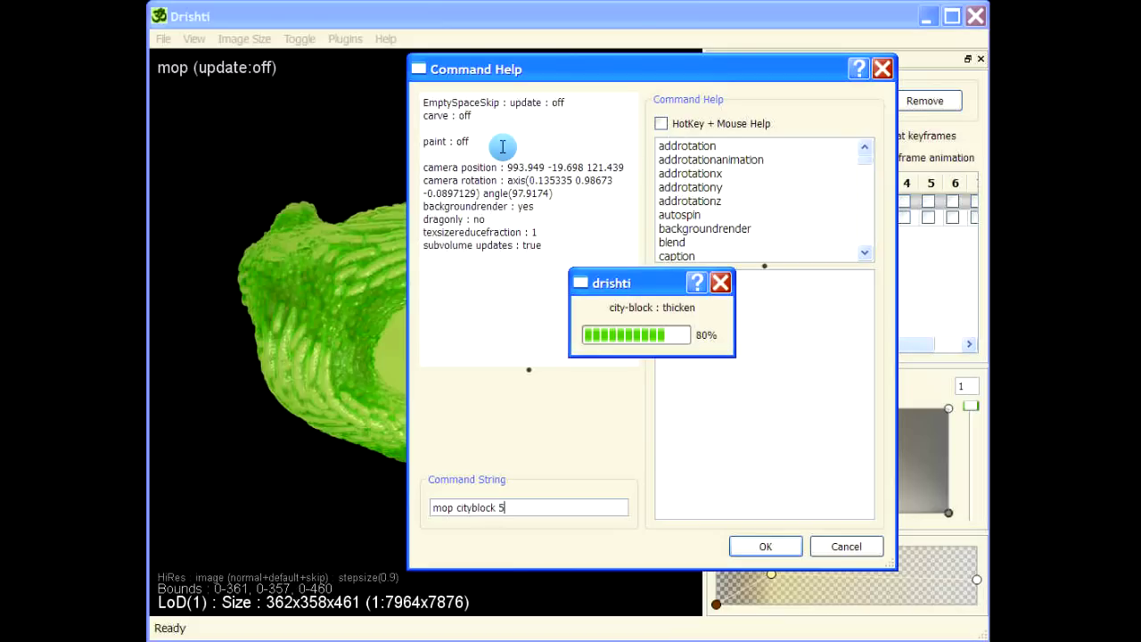
drag(466, 362, 522, 292)
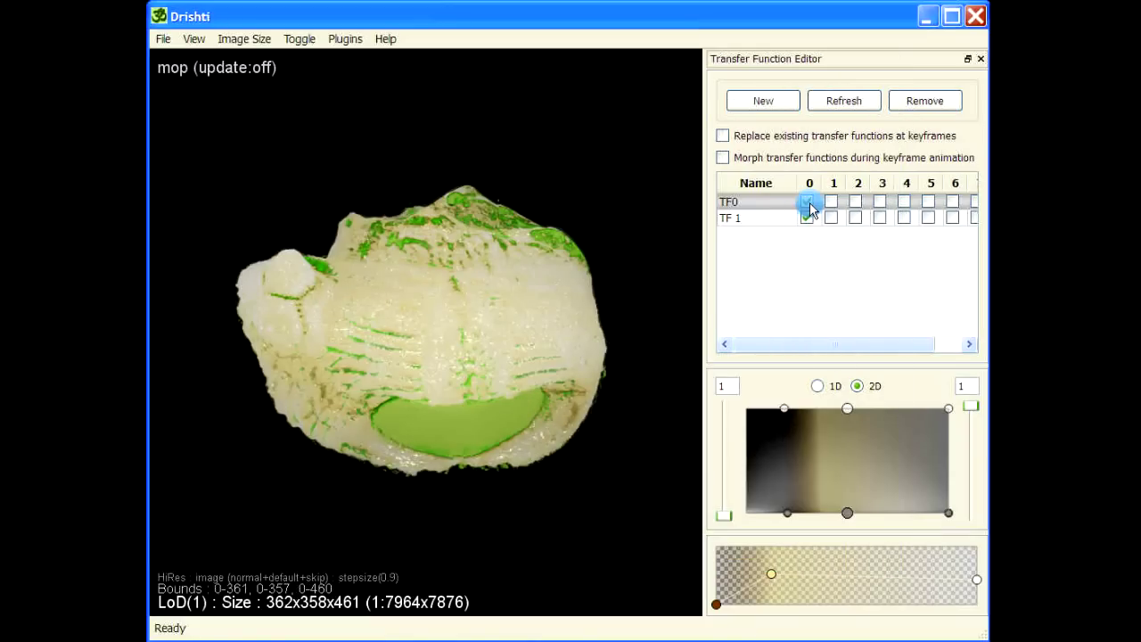
Examine the TF 1 region from several sides with TF0 turned off, and turn TF0 back on in set 0
click(808, 203)
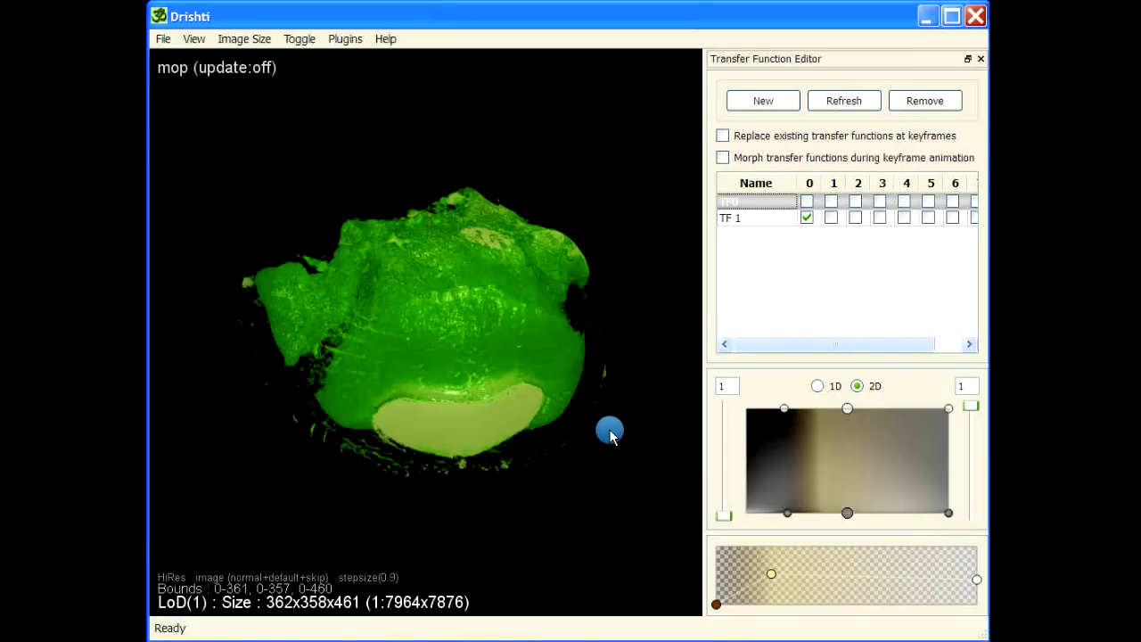
drag(535, 205, 280, 458)
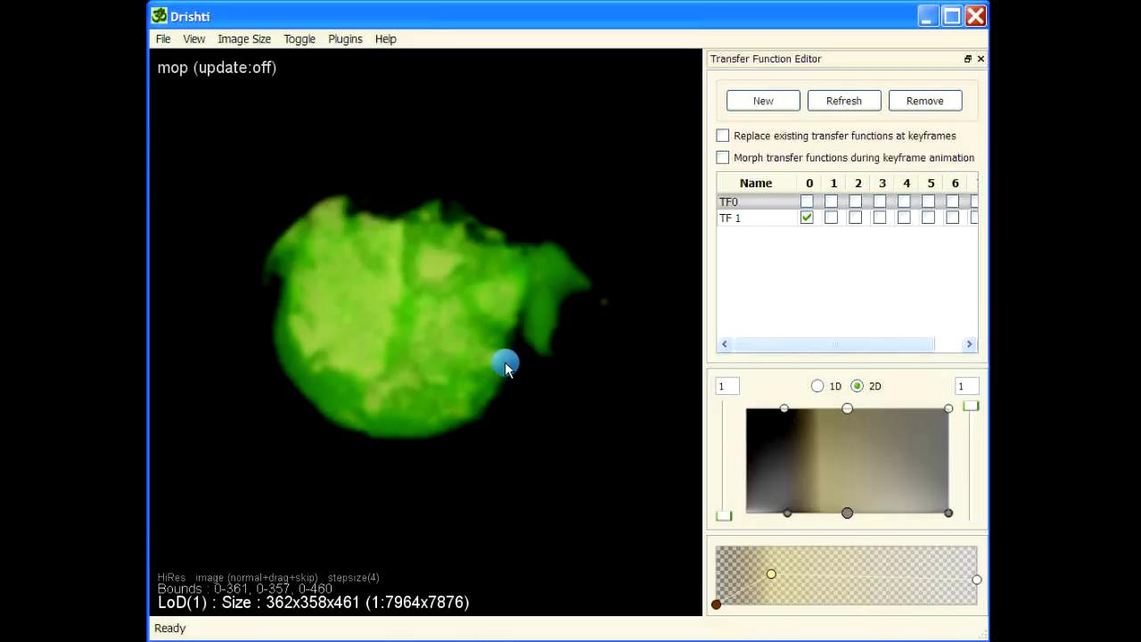
drag(172, 349, 472, 471)
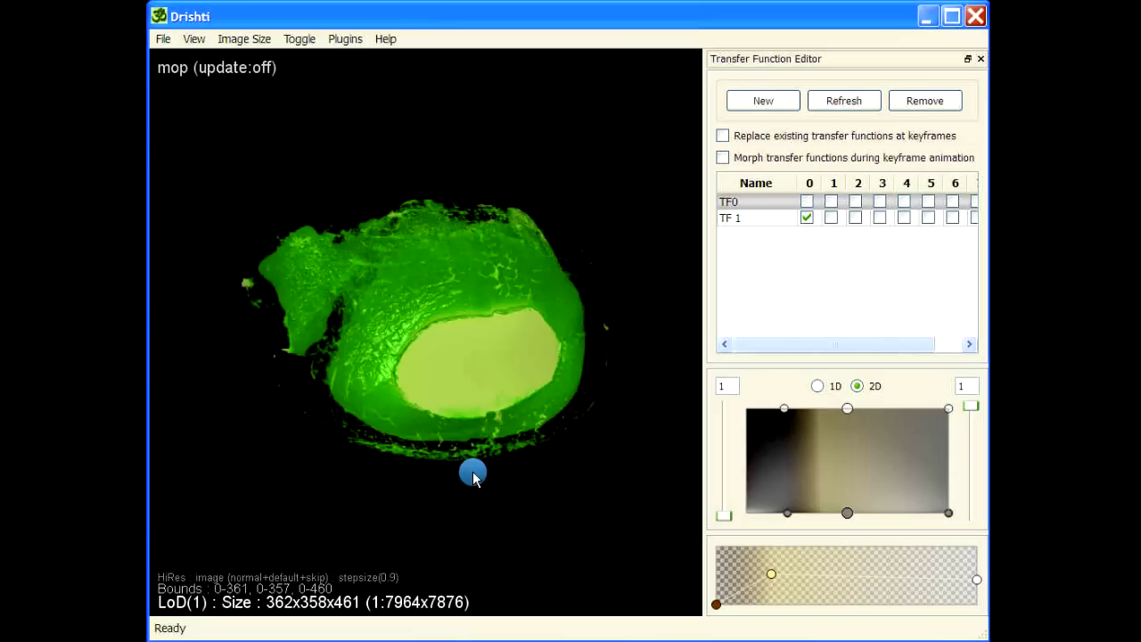
drag(443, 125, 485, 145)
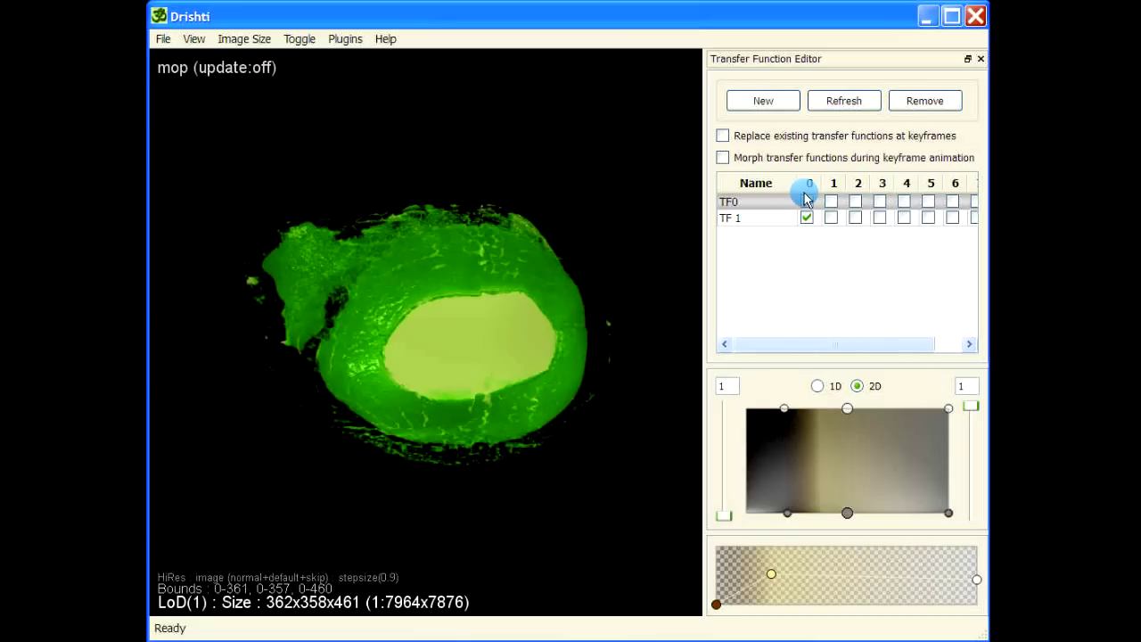
click(806, 204)
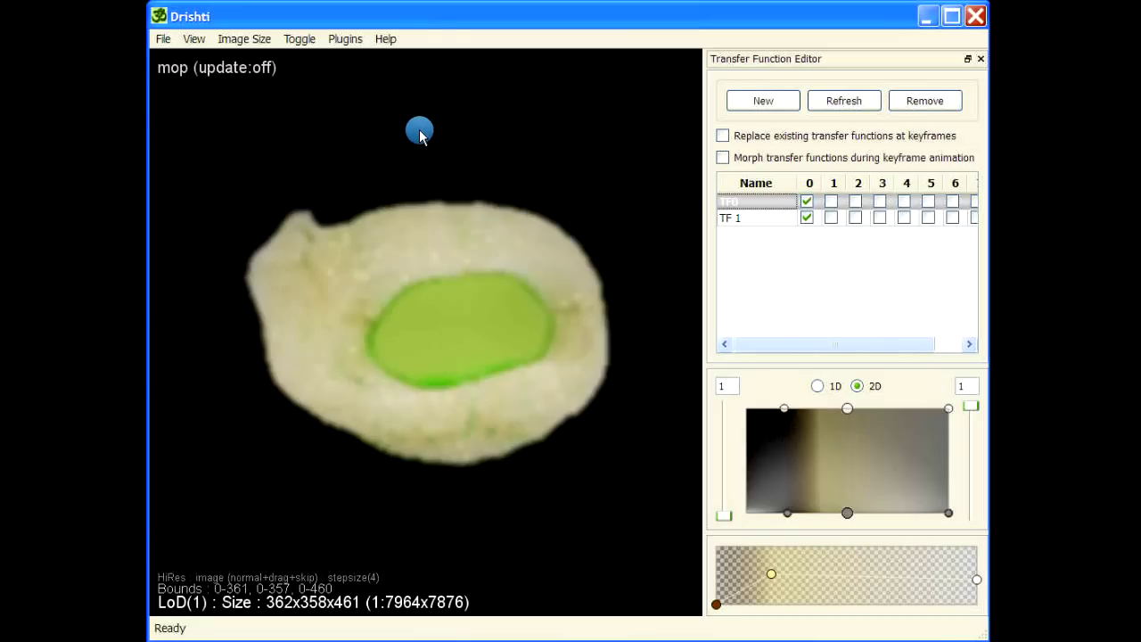
Run "mop cityblock 5" a second time and turn off TF0 in set 0 to reveal the TF 1 region
key(space)
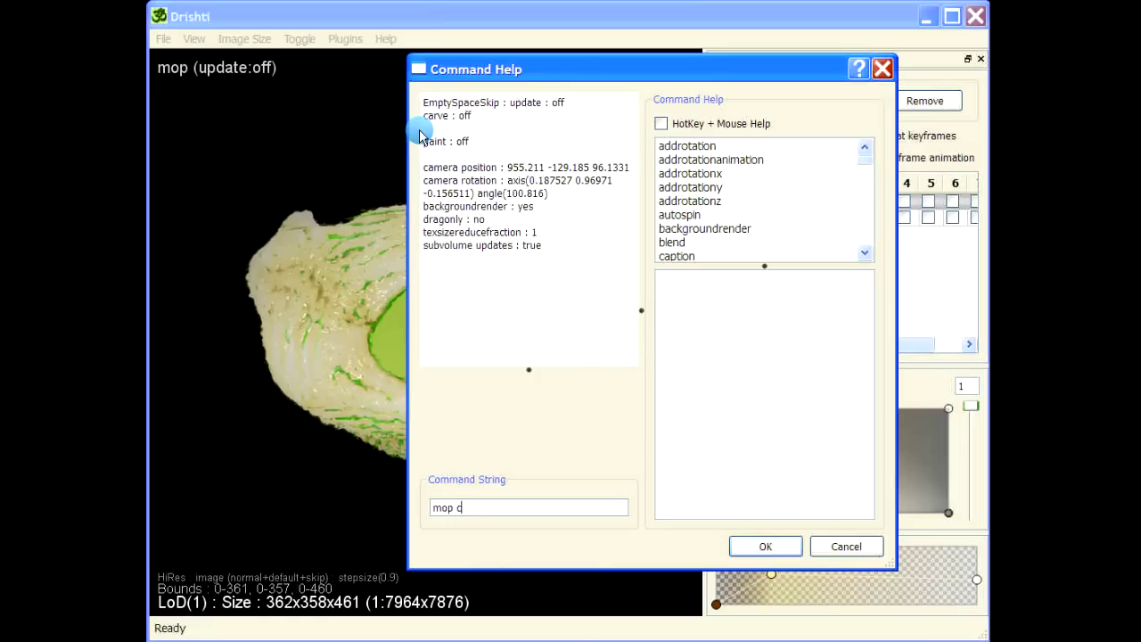
text(cityblock 5)
key(Return)
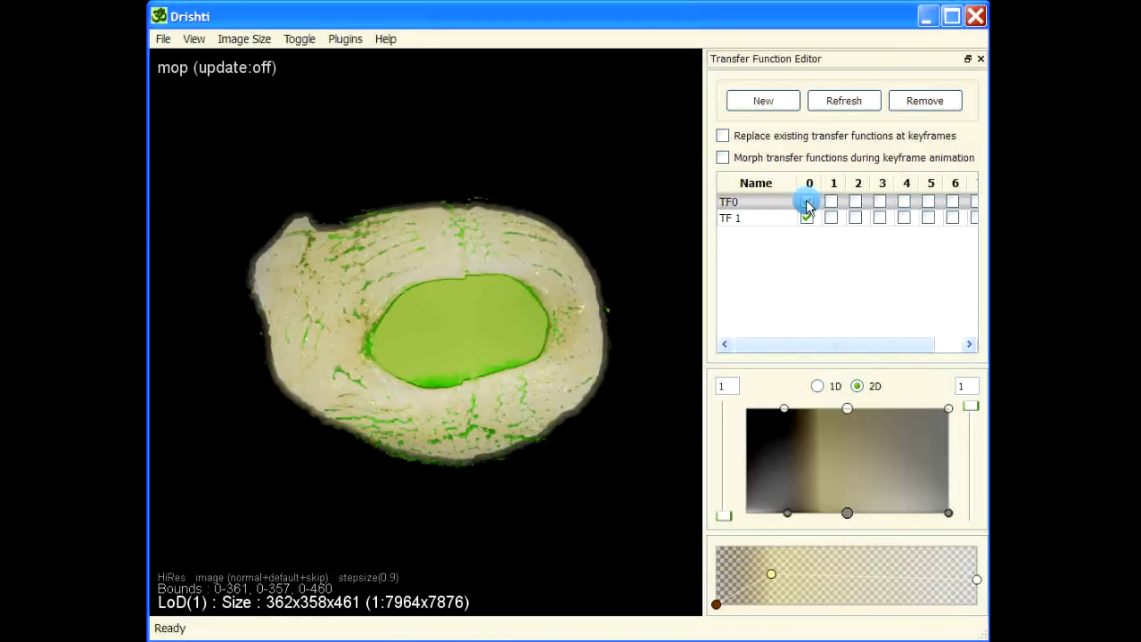
click(808, 203)
drag(545, 265, 573, 306)
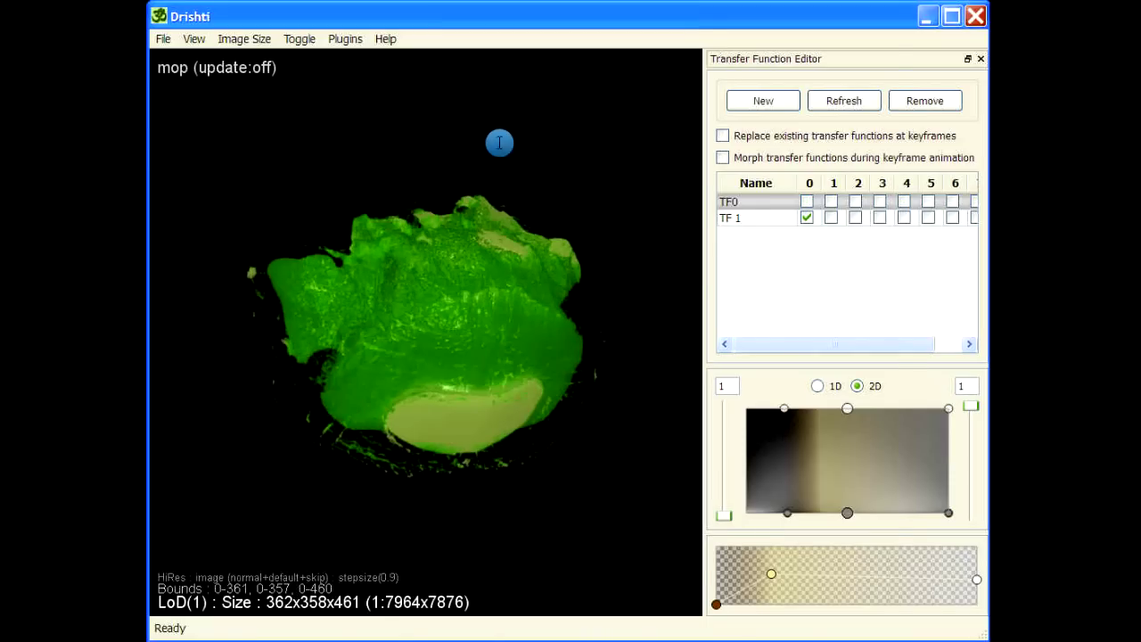
Run the command "mop sat0 10" on the volume
key(space)
text(mop sat0 10)
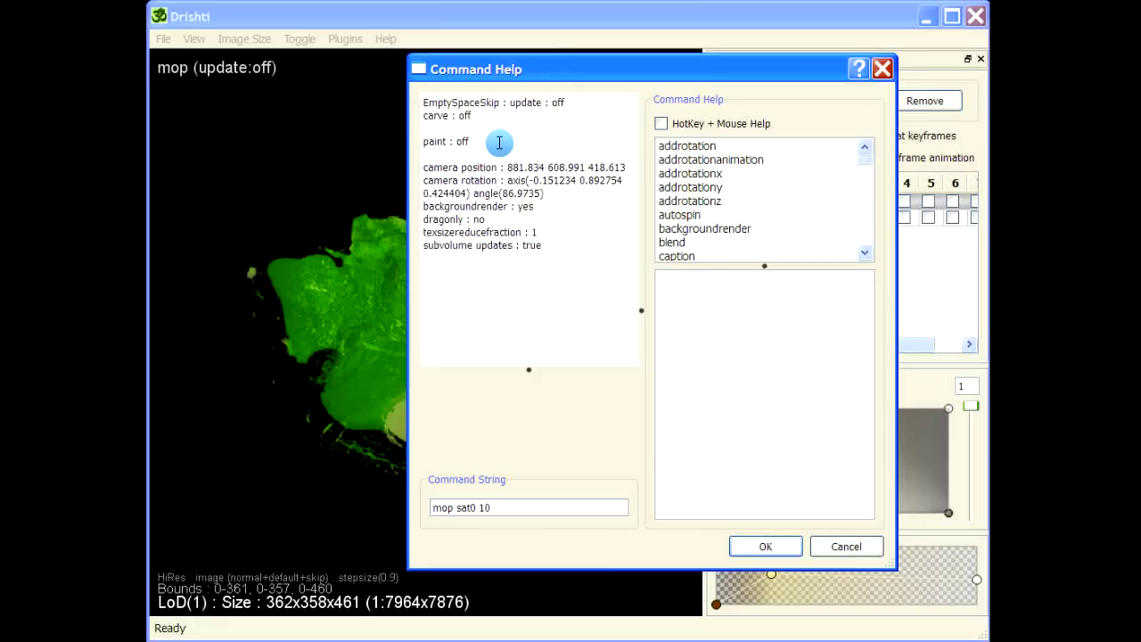
key(Return)
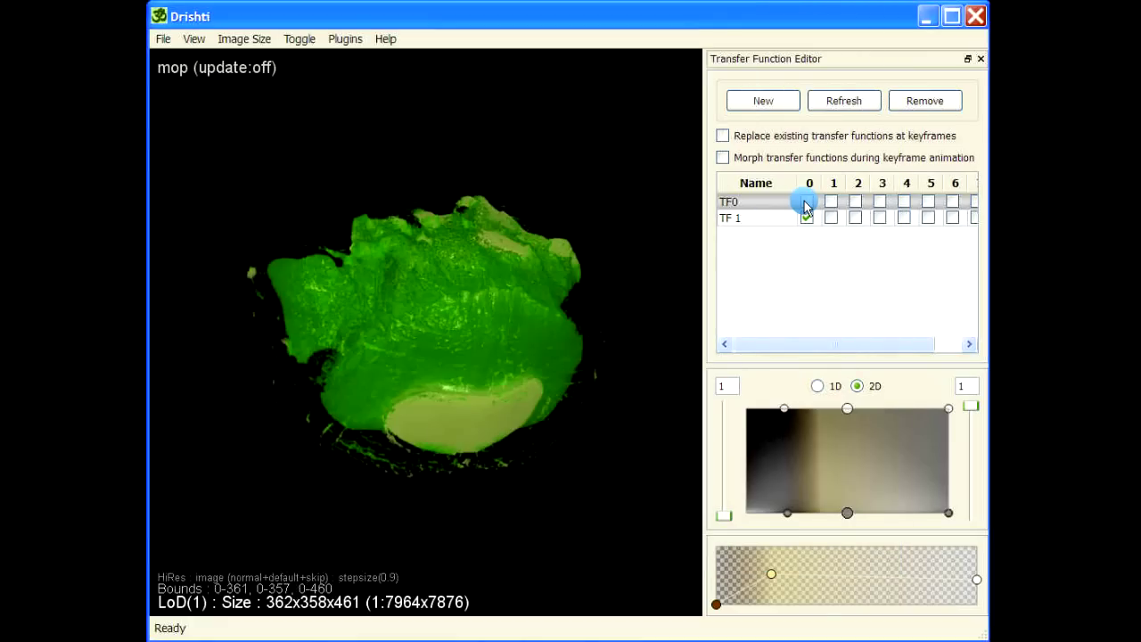
Compare the volume with TF0 turned on and off in set 0, examining the TF 1 region from several sides
click(807, 202)
drag(588, 349, 387, 224)
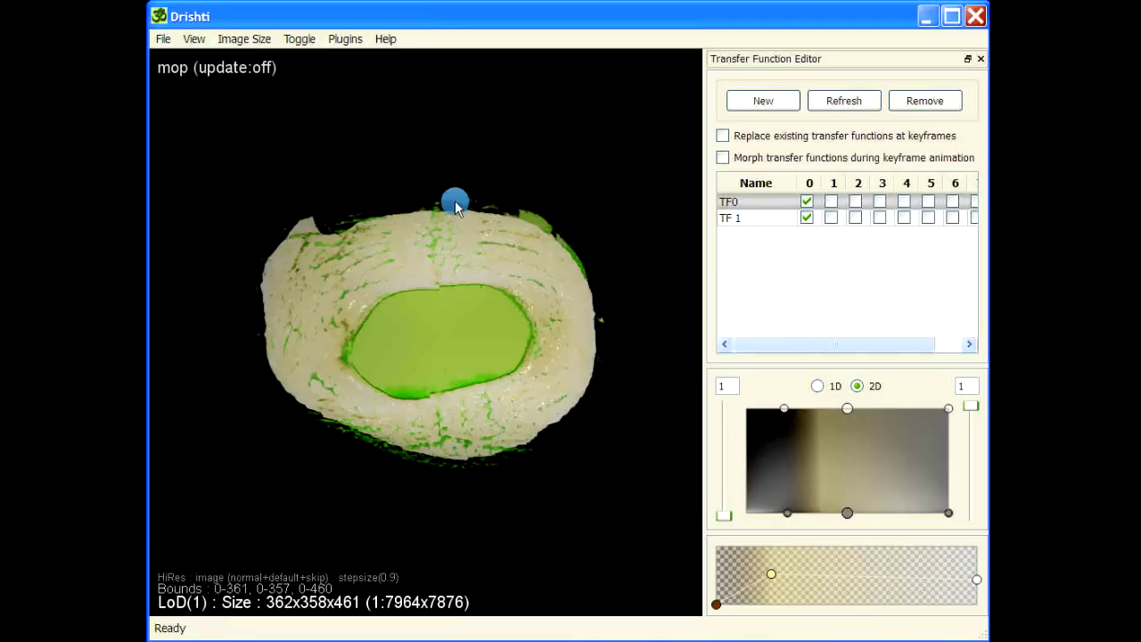
click(807, 203)
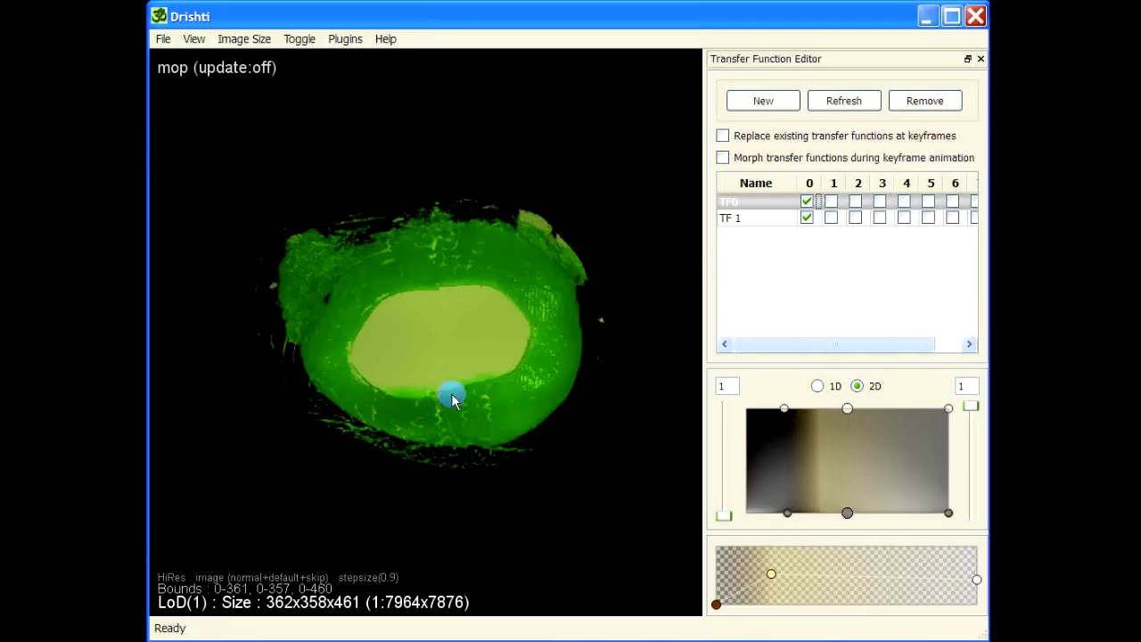
drag(452, 401, 466, 260)
drag(627, 461, 474, 304)
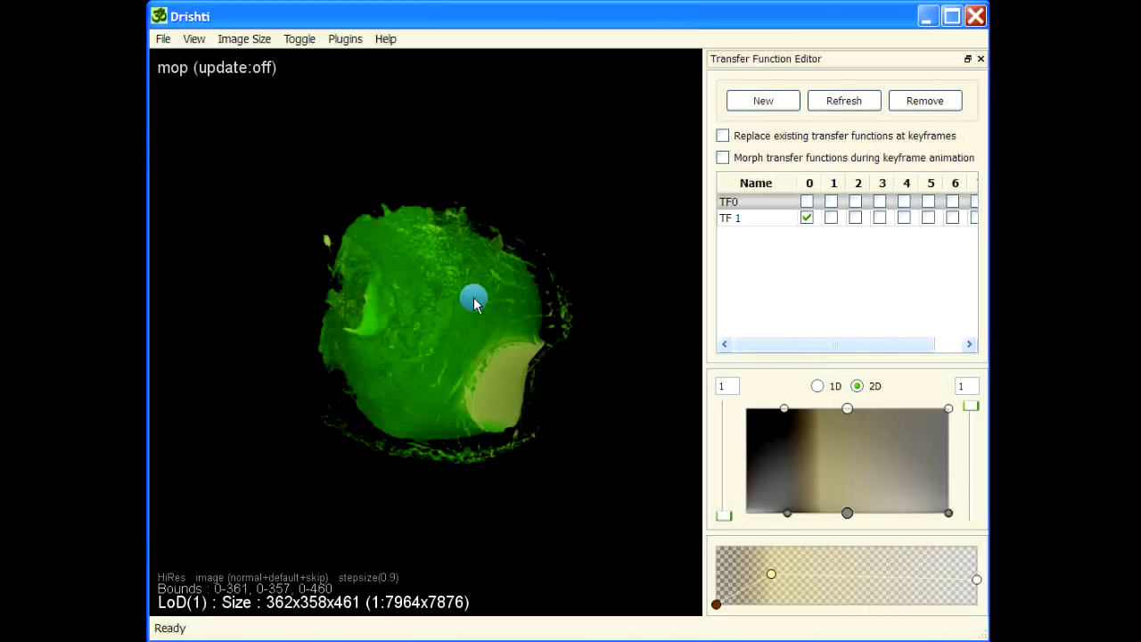
drag(273, 213, 485, 280)
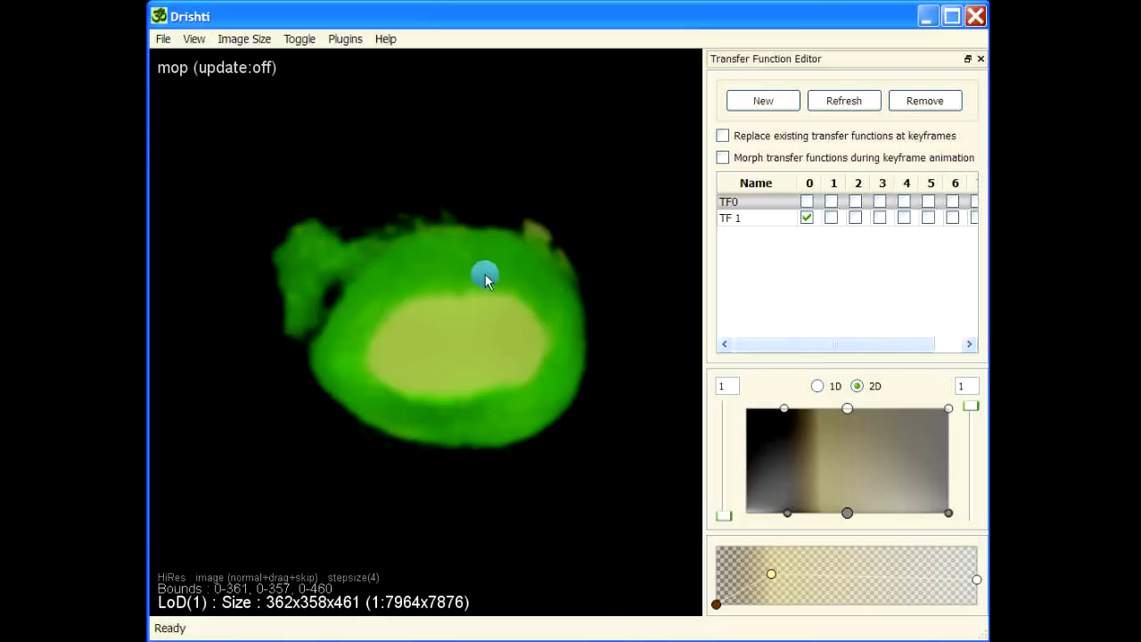
Narrow the base of TF 1's region in the 2D histogram and examine the interior it exposes
click(746, 221)
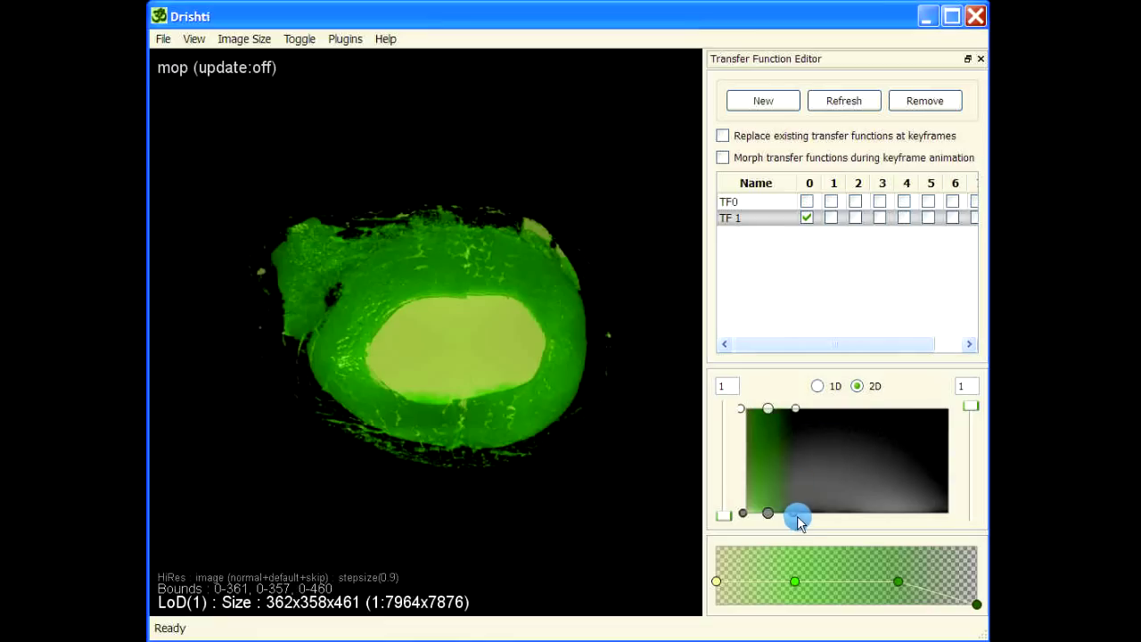
drag(788, 522, 764, 520)
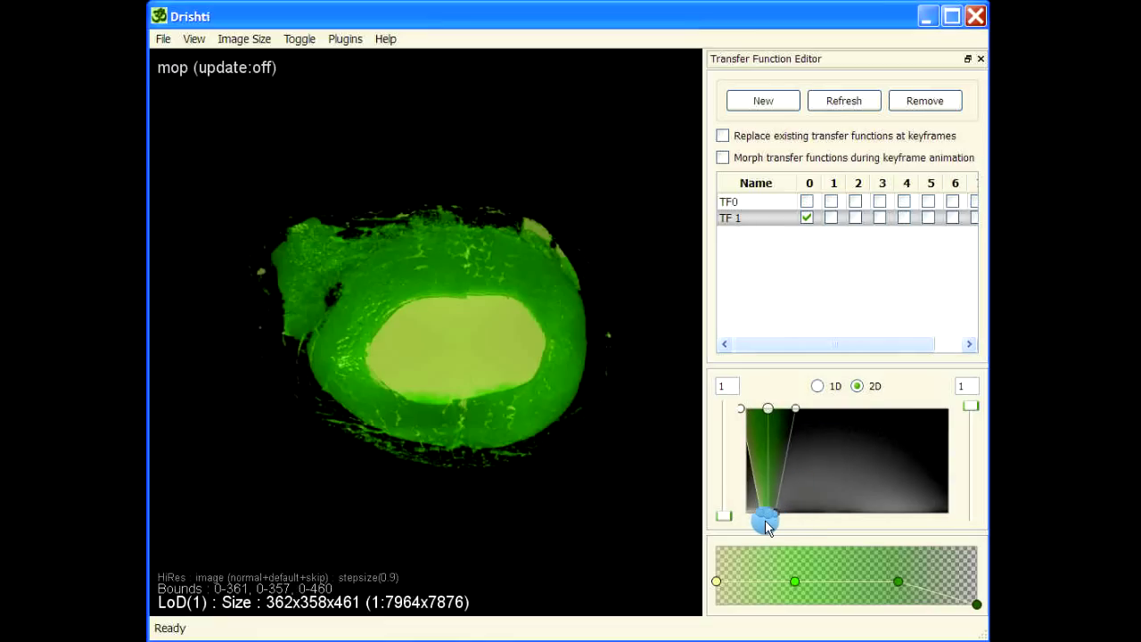
drag(420, 344, 372, 250)
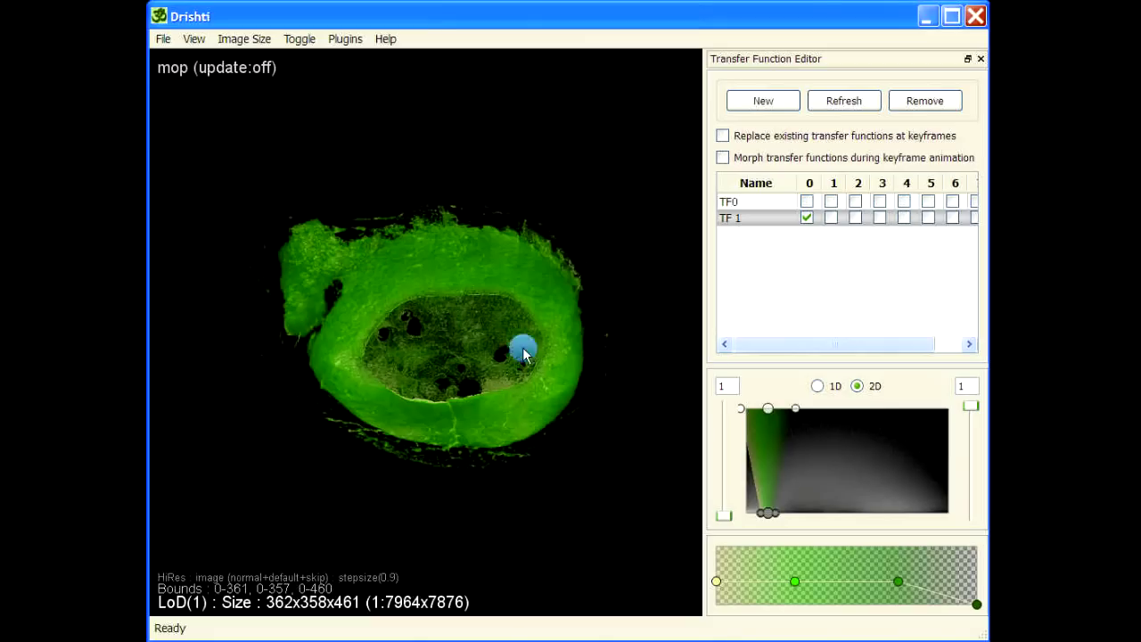
Shorten TF 1's histogram region from above, make its first gradient stop fully transparent, and examine the opening up close
drag(770, 416, 786, 483)
drag(716, 581, 716, 604)
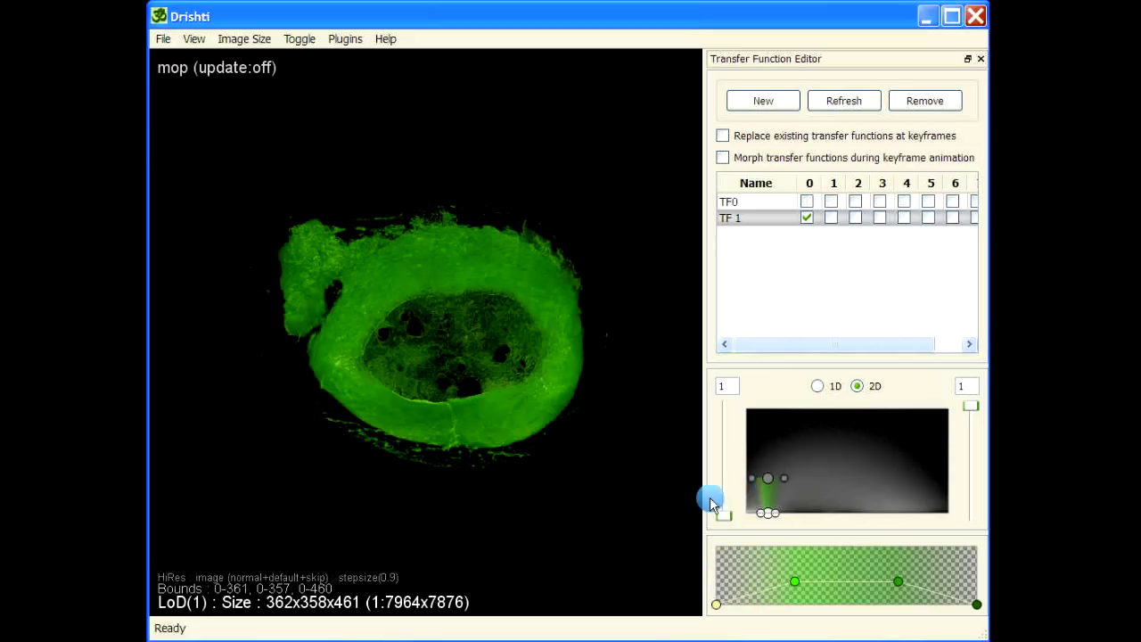
drag(443, 479, 544, 355)
scroll(543, 355, up, 5)
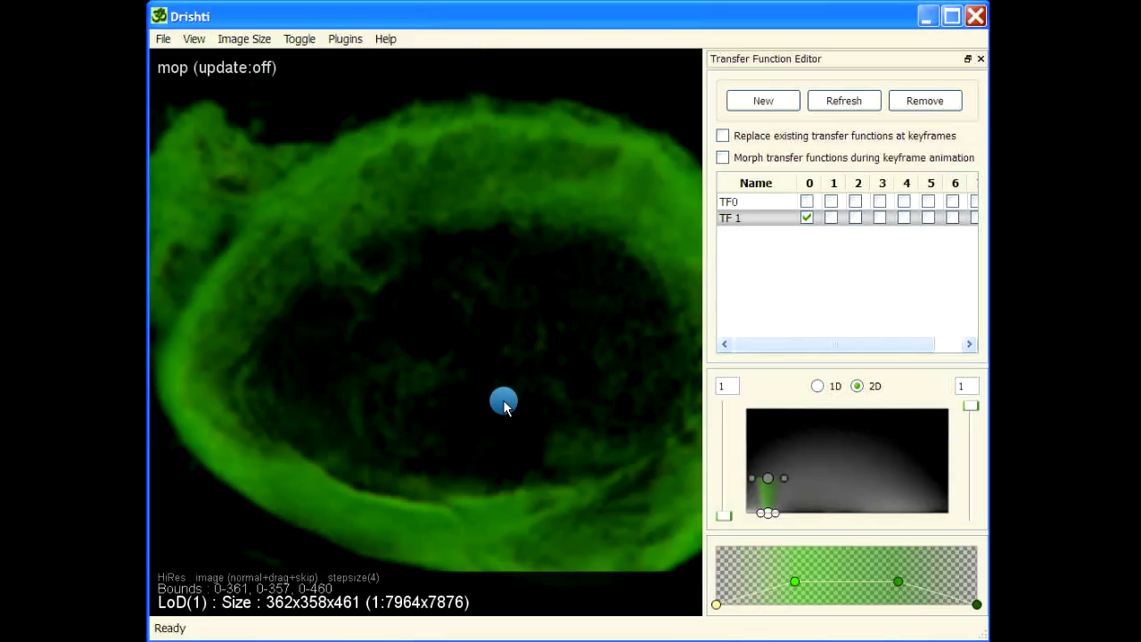
drag(419, 352, 484, 384)
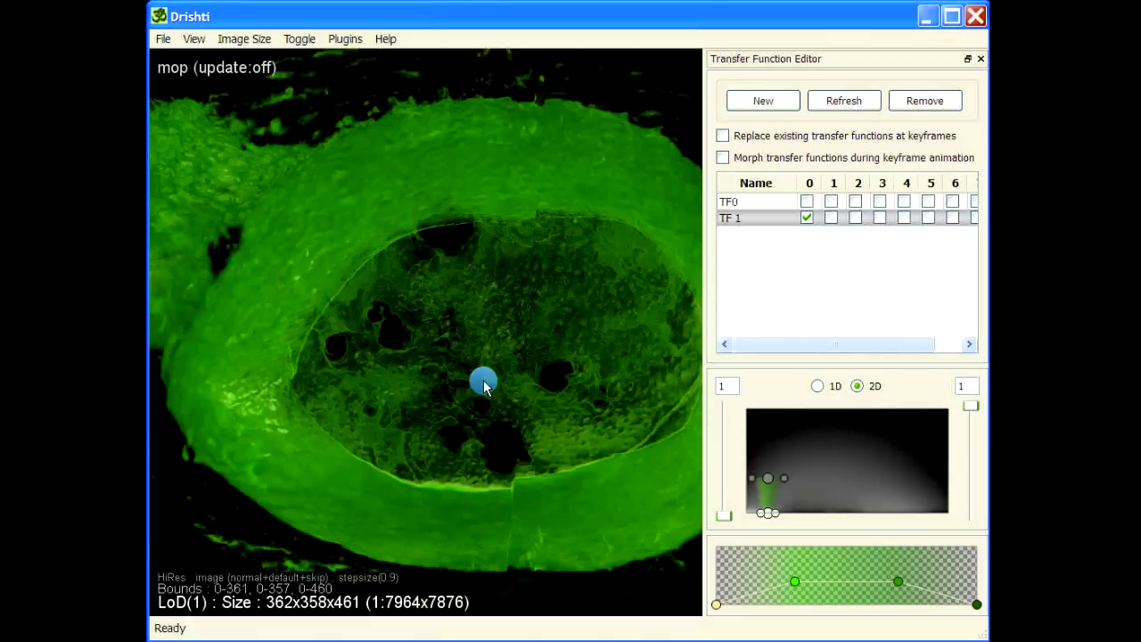
scroll(484, 385, down, 5)
Stretch TF 1's region to the full histogram height, widen both its ends, and raise the first gradient stop's opacity to 0.39
drag(759, 466, 767, 410)
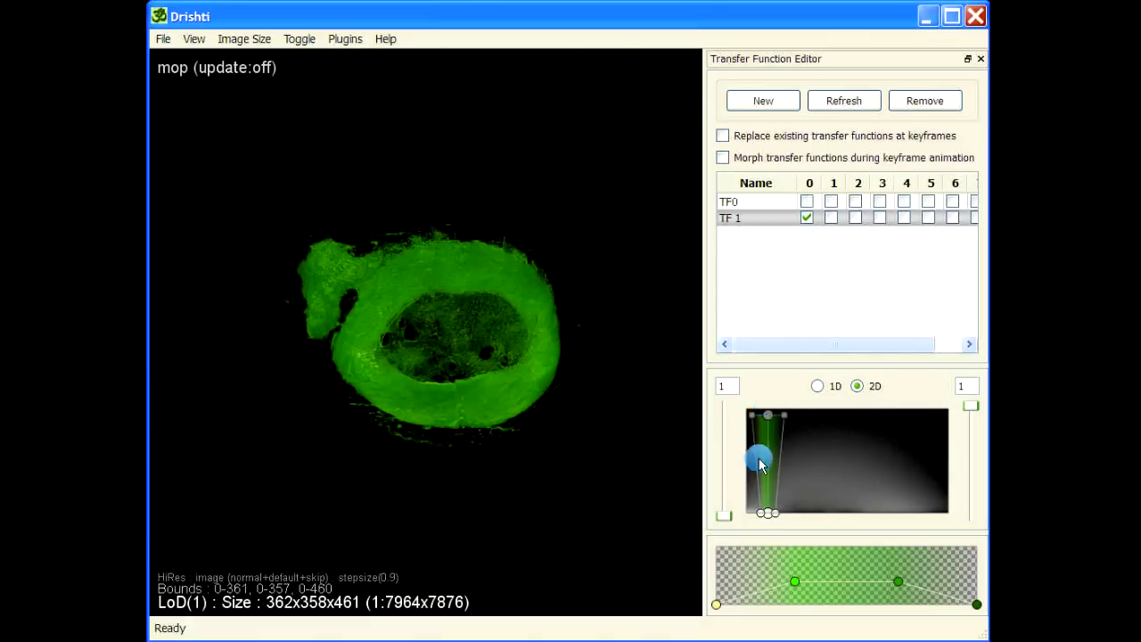
drag(760, 512, 723, 517)
drag(751, 407, 711, 408)
drag(768, 513, 787, 513)
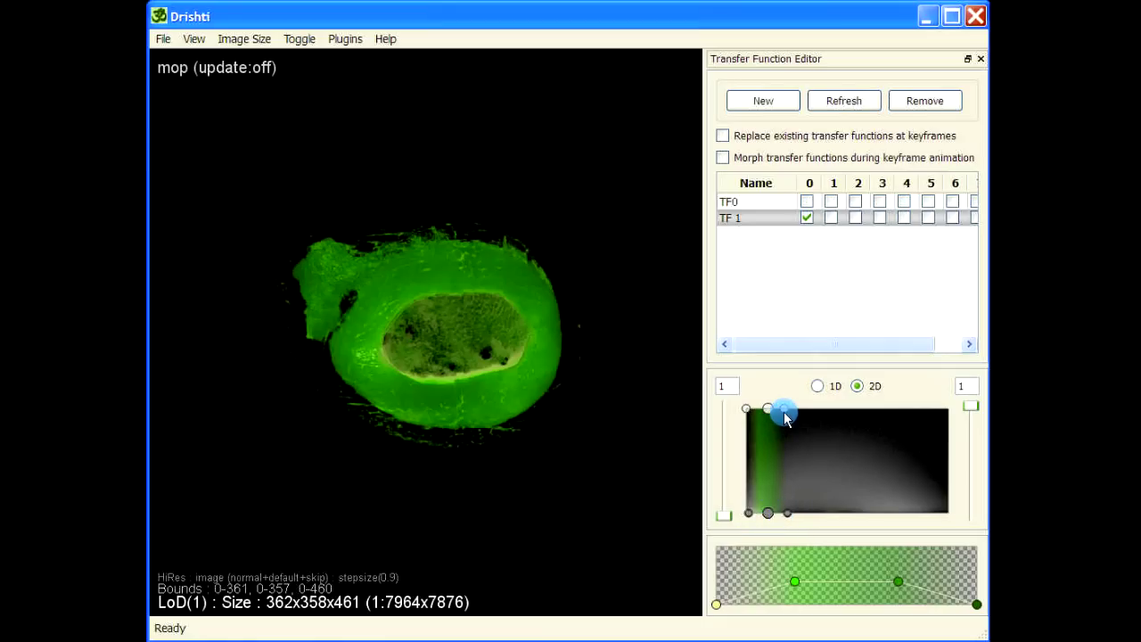
drag(791, 417, 790, 410)
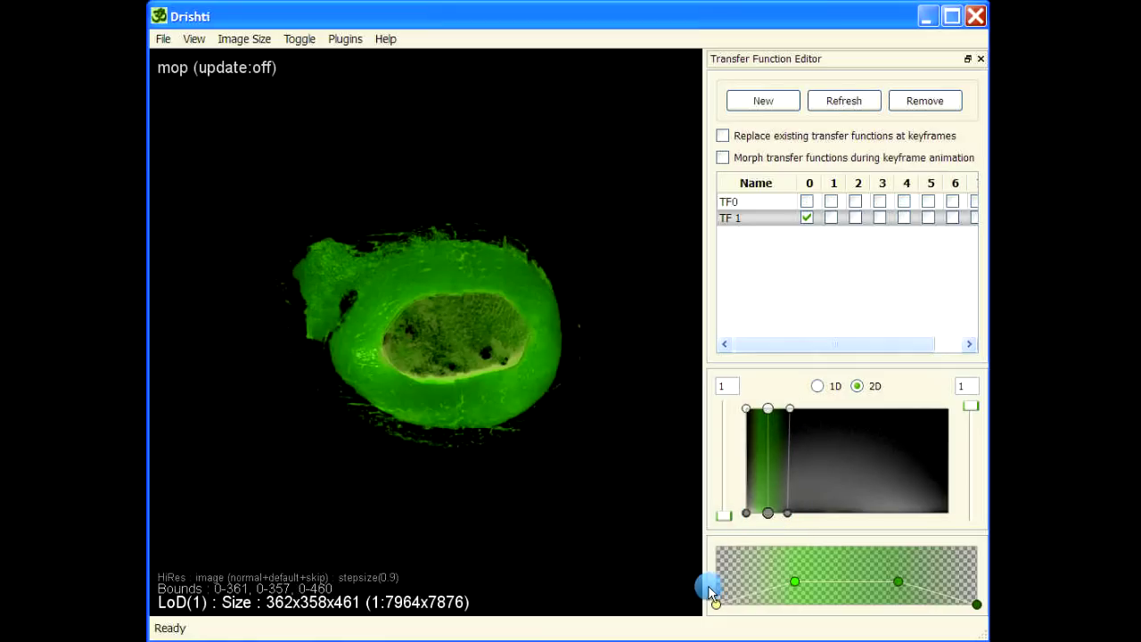
drag(718, 606, 705, 580)
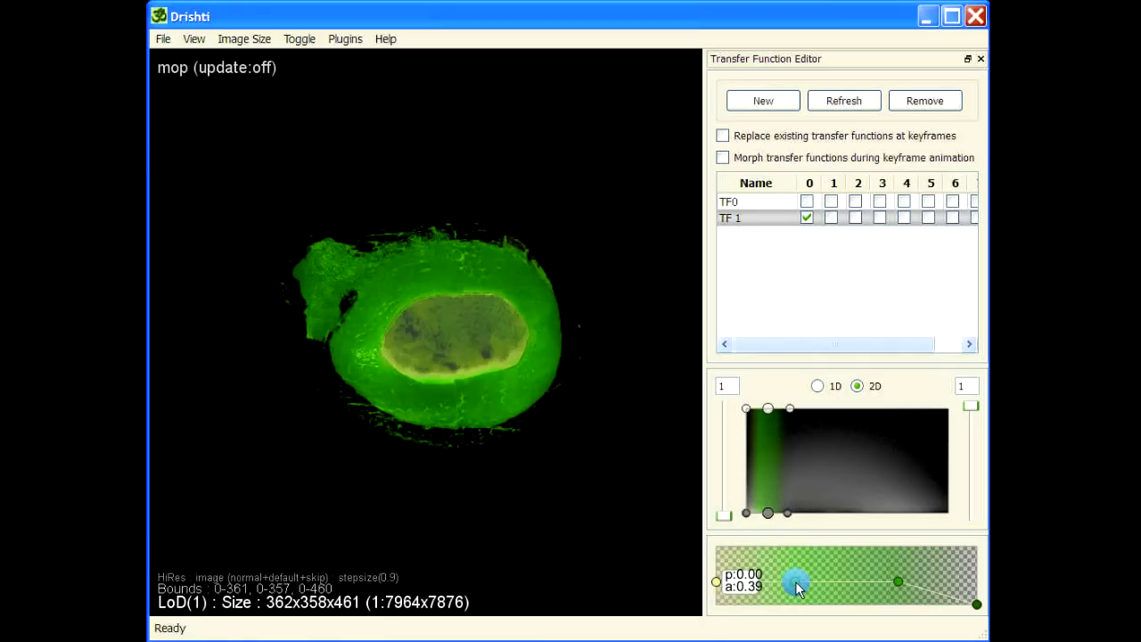
drag(423, 386, 492, 385)
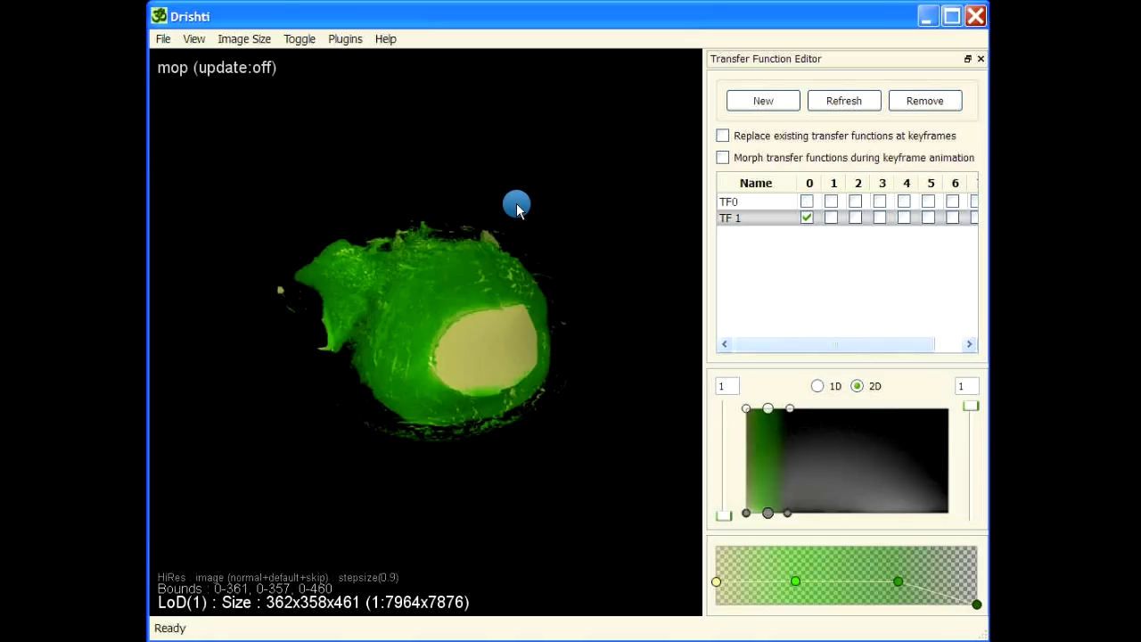
Calculate the volume of the TF 1 region with the command "getvolume", and dismiss the result
key(space)
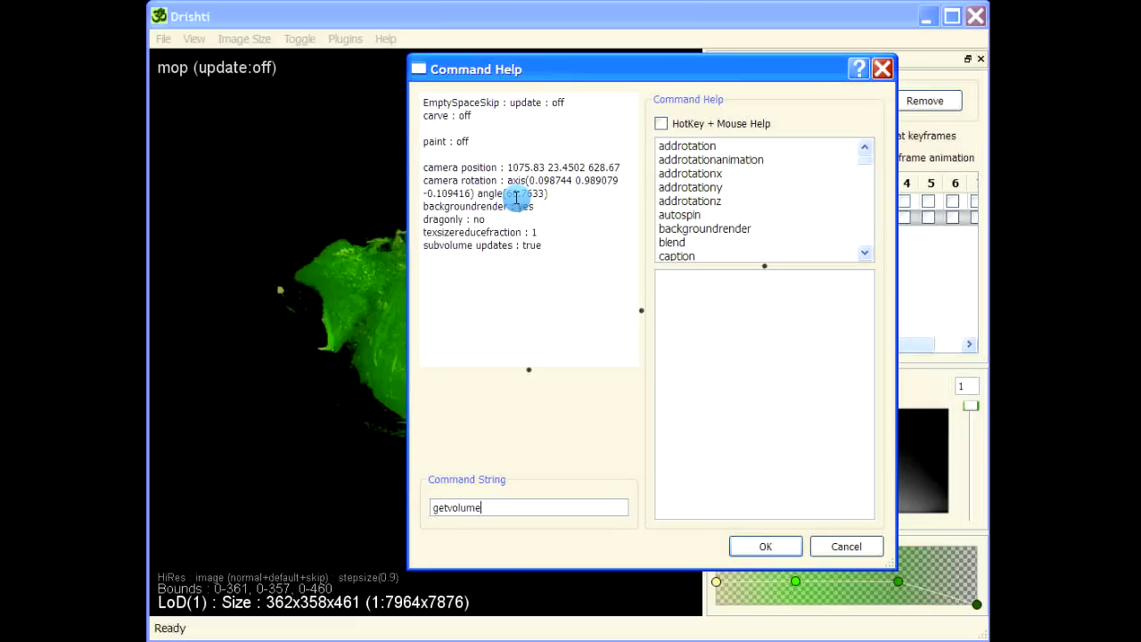
text(getvolume)
key(Return)
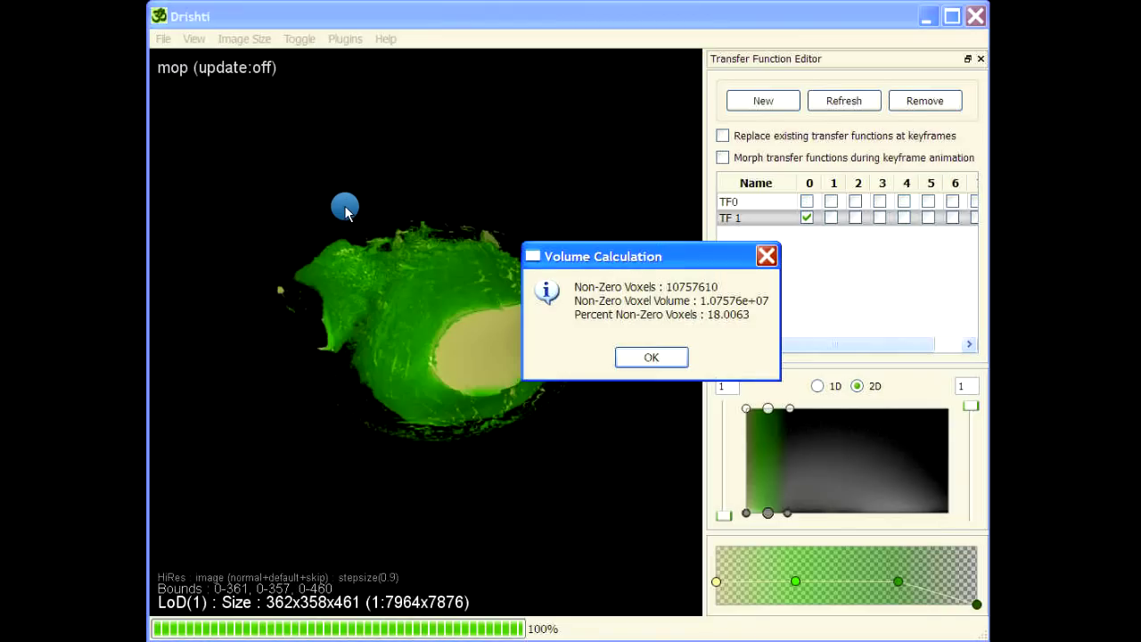
drag(652, 255, 513, 215)
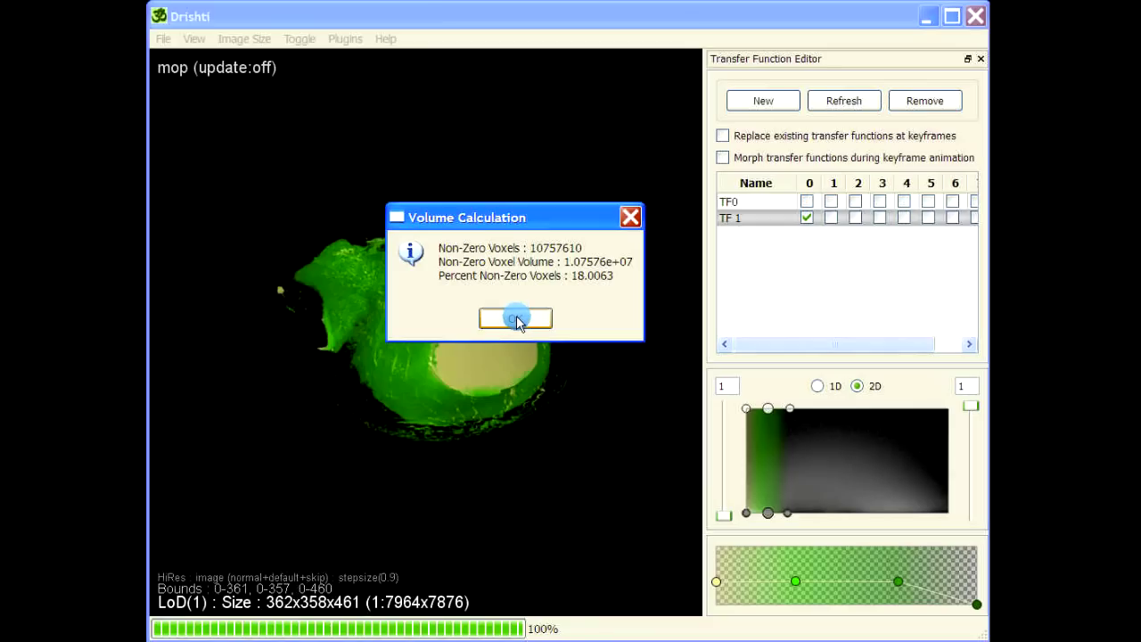
click(517, 320)
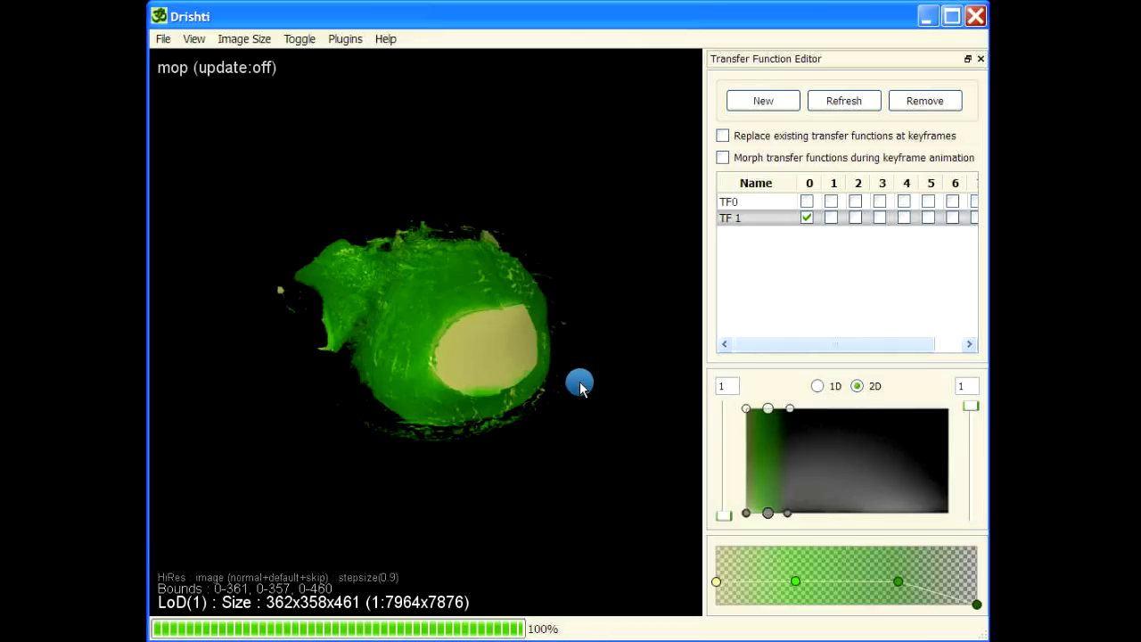